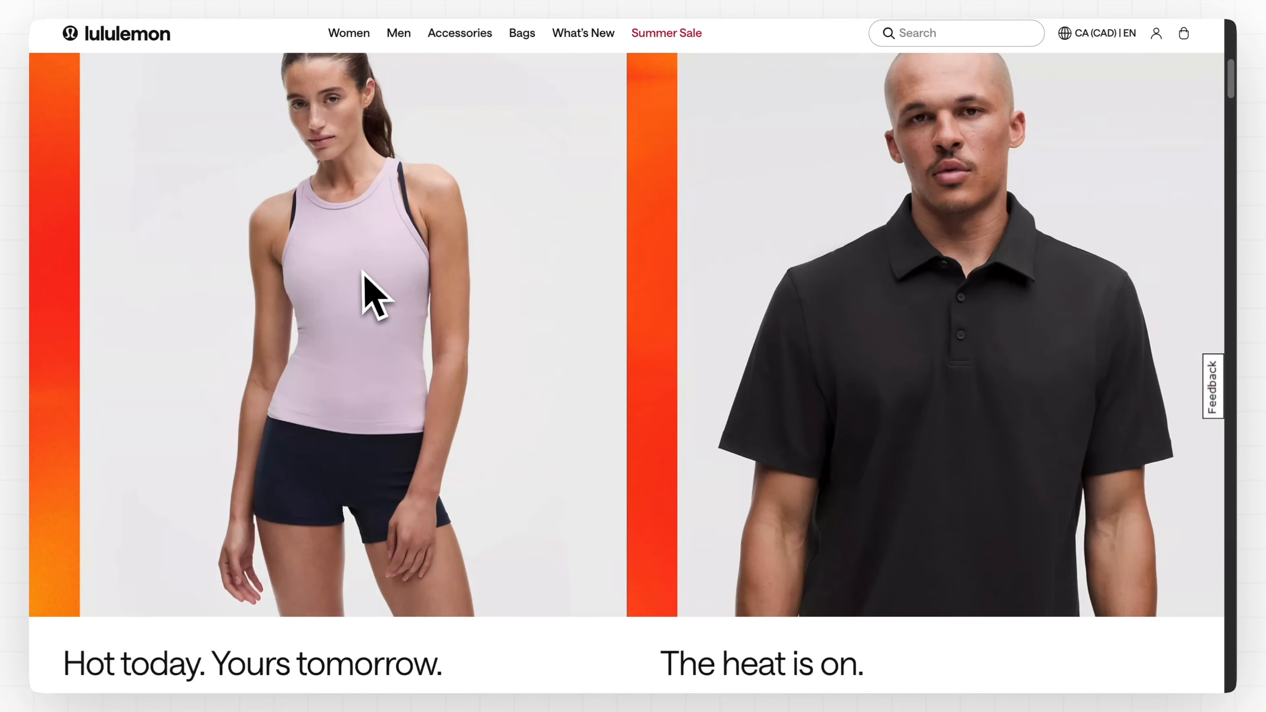
Scroll to the Group card and retype the end of its heading as 'Entrance Displays'
{"action": "scroll", "coordinate": [359, 430], "scroll_direction": "down", "scroll_amount": 5}
{"action": "scroll", "coordinate": [222, 419], "scroll_direction": "down", "scroll_amount": 5}
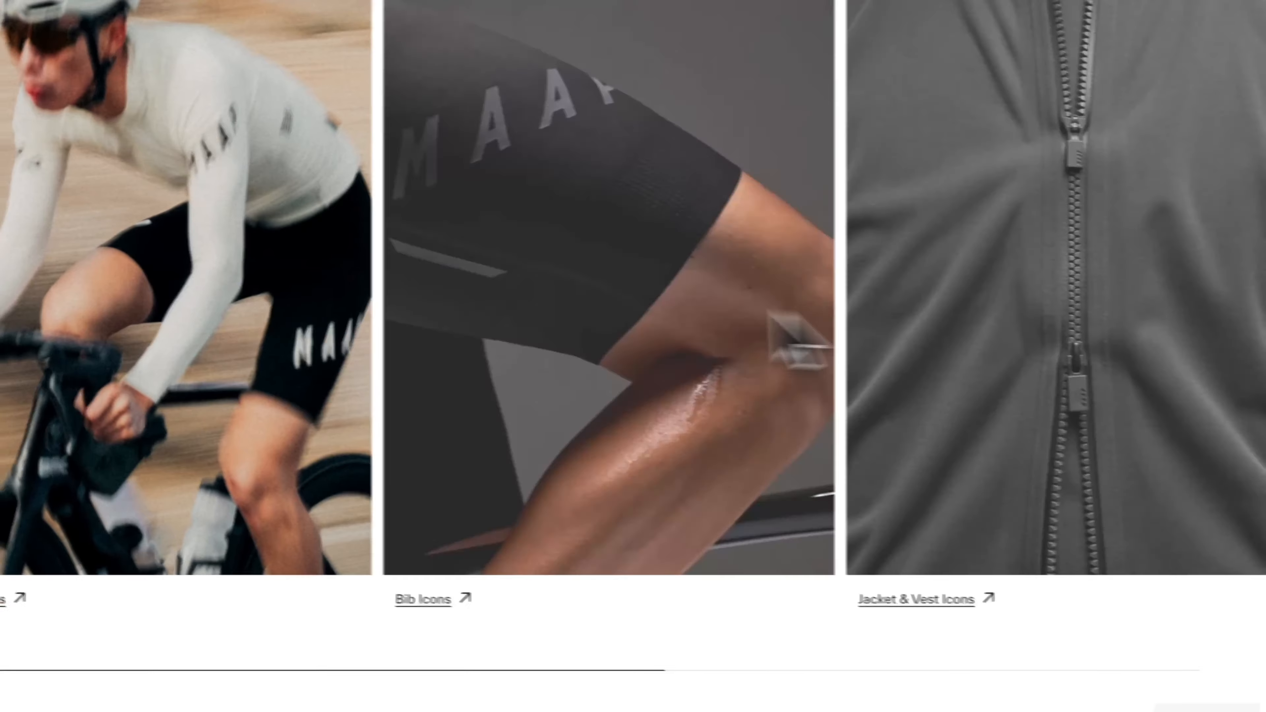
{"action": "scroll", "coordinate": [302, 345], "scroll_direction": "up", "scroll_amount": 10}
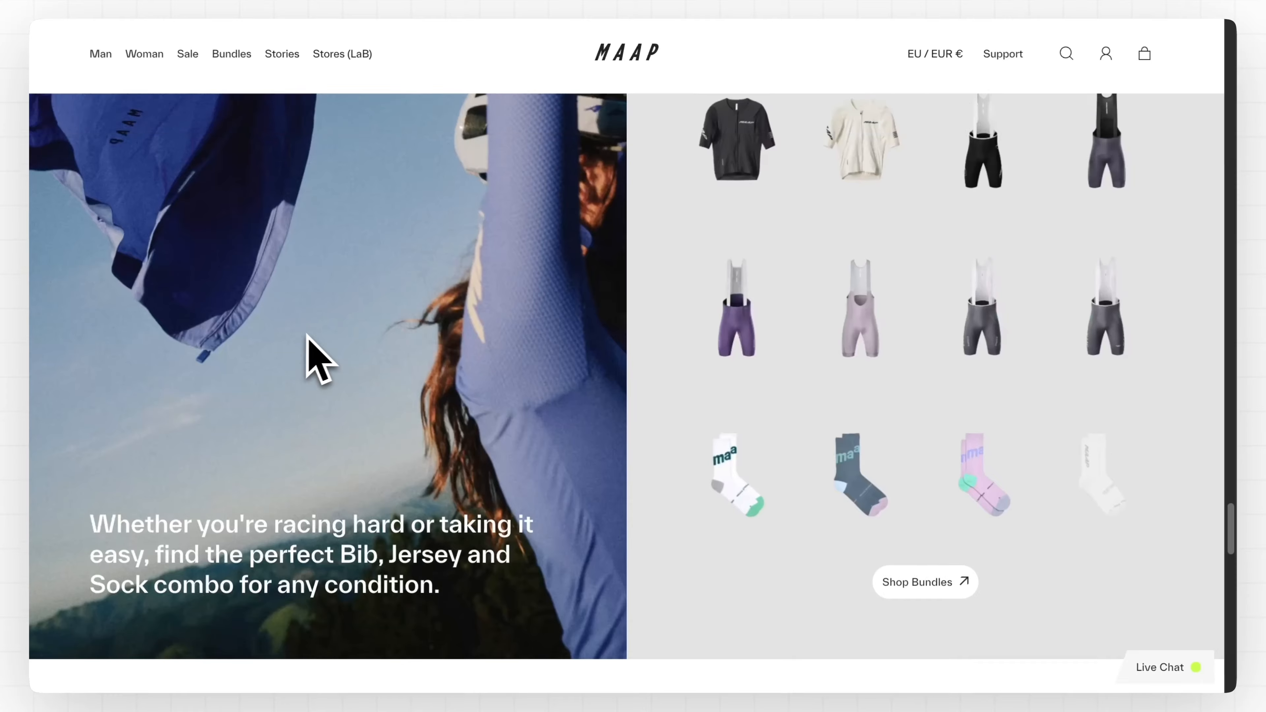
{"action": "scroll", "coordinate": [316, 351], "scroll_direction": "up", "scroll_amount": 10}
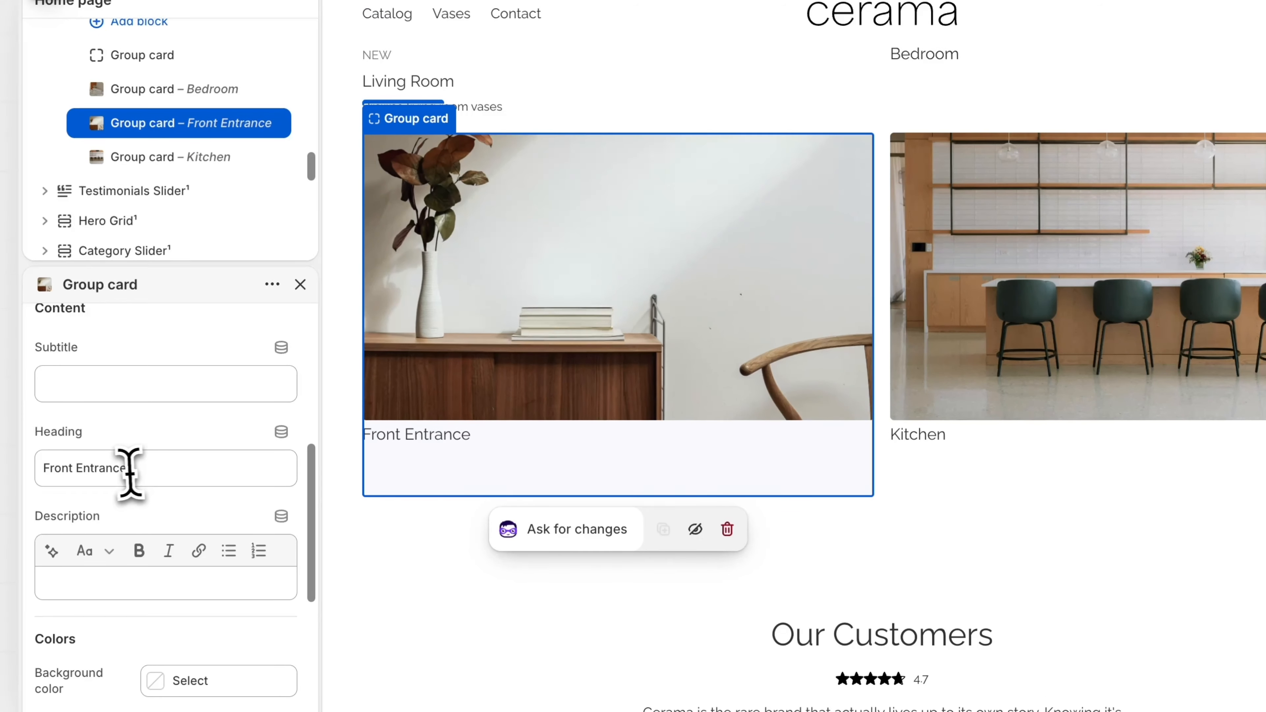
{"action": "left_click", "coordinate": [129, 470]}
{"action": "left_click_drag", "start_coordinate": [182, 469], "coordinate": [108, 469]}
{"action": "type", "text": "Entrance Displ"}
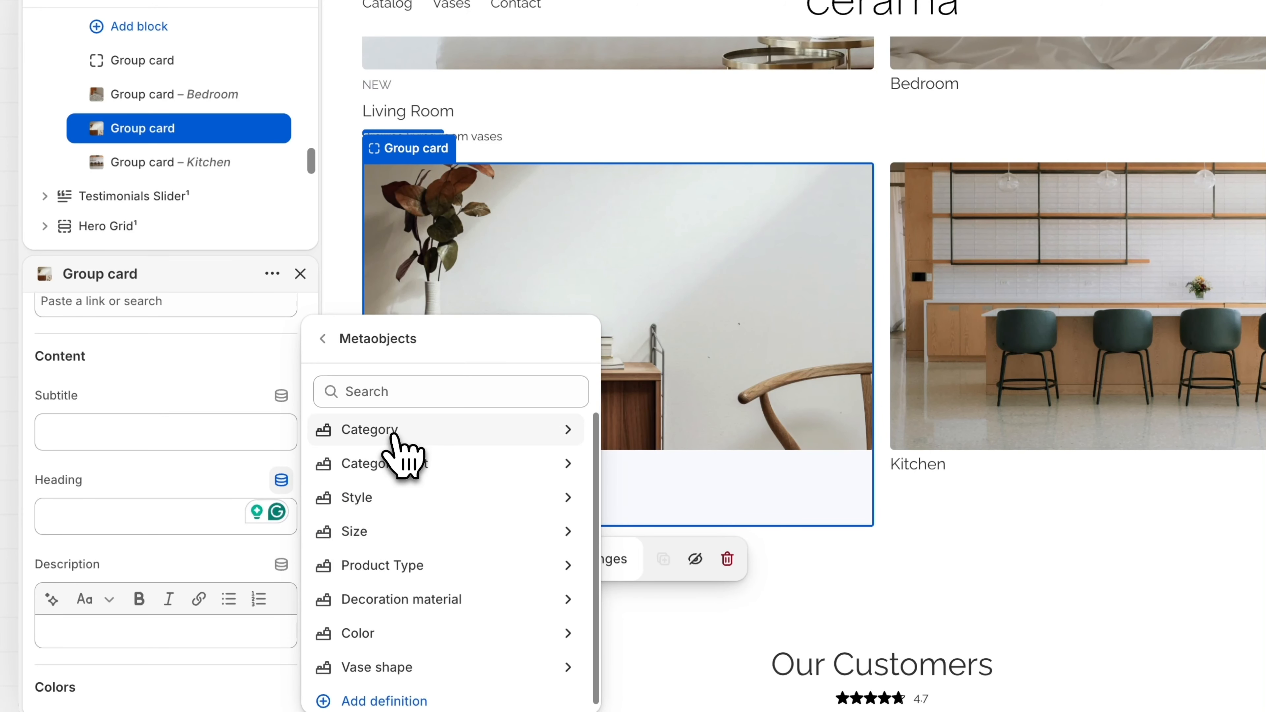
Bind the Group card heading to Category > Front Entrance > Heading, then open that entry
{"action": "left_click", "coordinate": [393, 432]}
{"action": "left_click", "coordinate": [399, 567]}
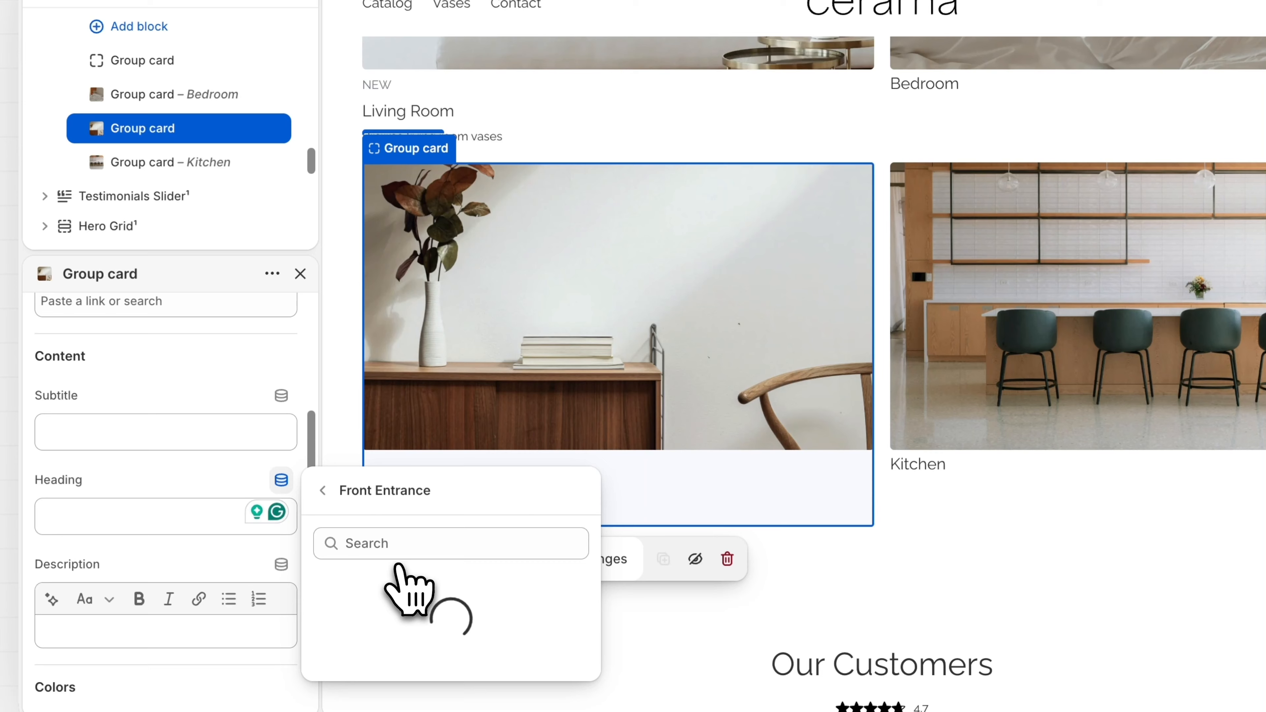
{"action": "left_click", "coordinate": [399, 591]}
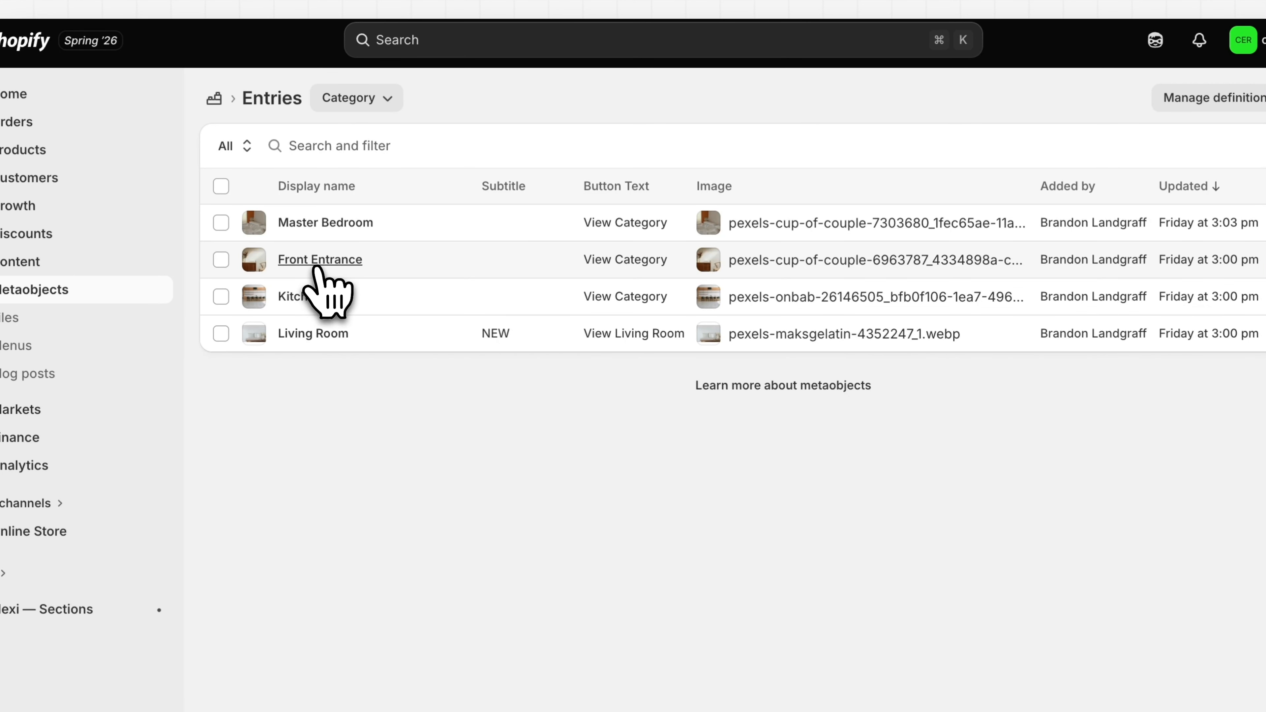
{"action": "left_click", "coordinate": [317, 264]}
{"action": "type", "text": "p"}
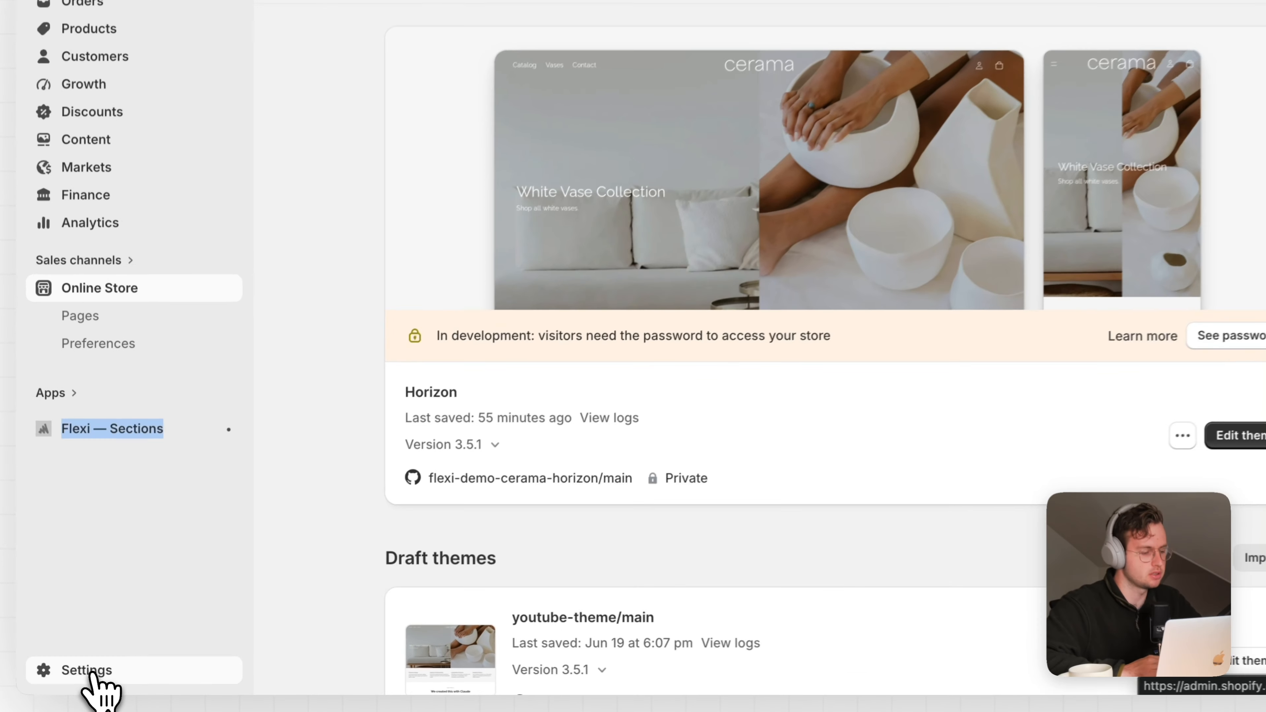
Go to Settings > Metafields and metaobjects and start a new metaobject definition
{"action": "left_click", "coordinate": [95, 673]}
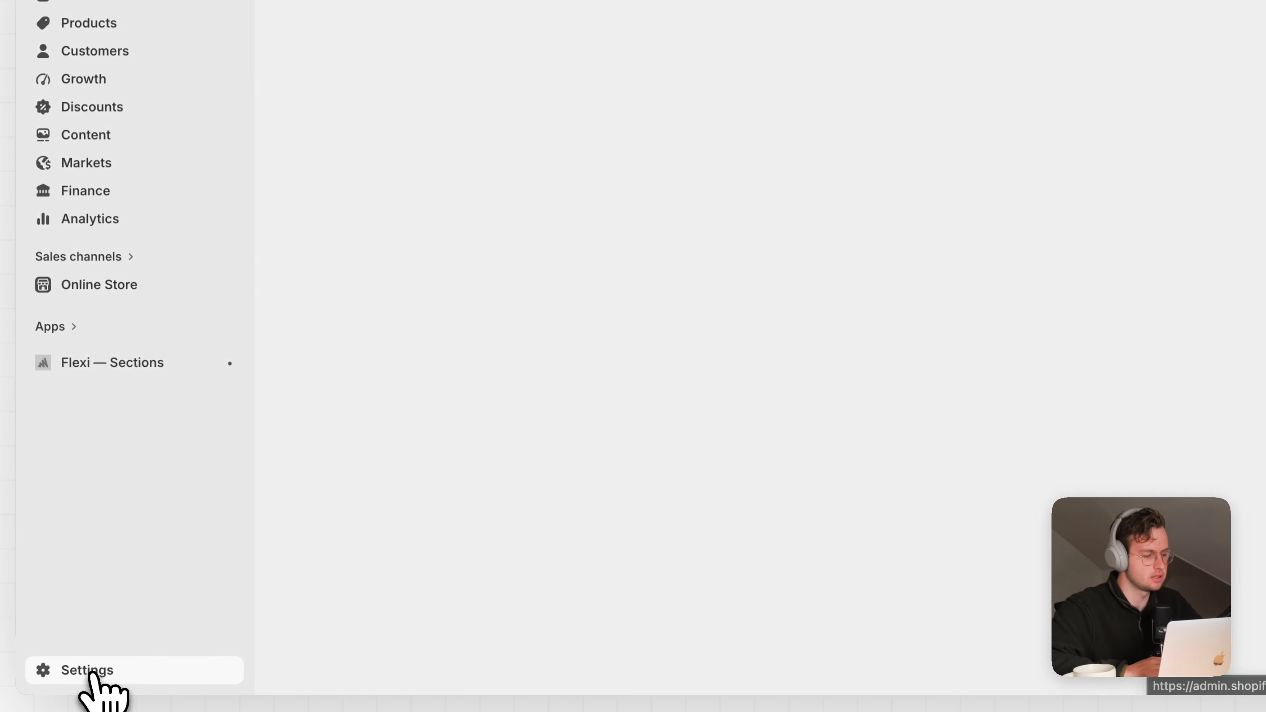
{"action": "scroll", "coordinate": [361, 424], "scroll_direction": "down", "scroll_amount": 5}
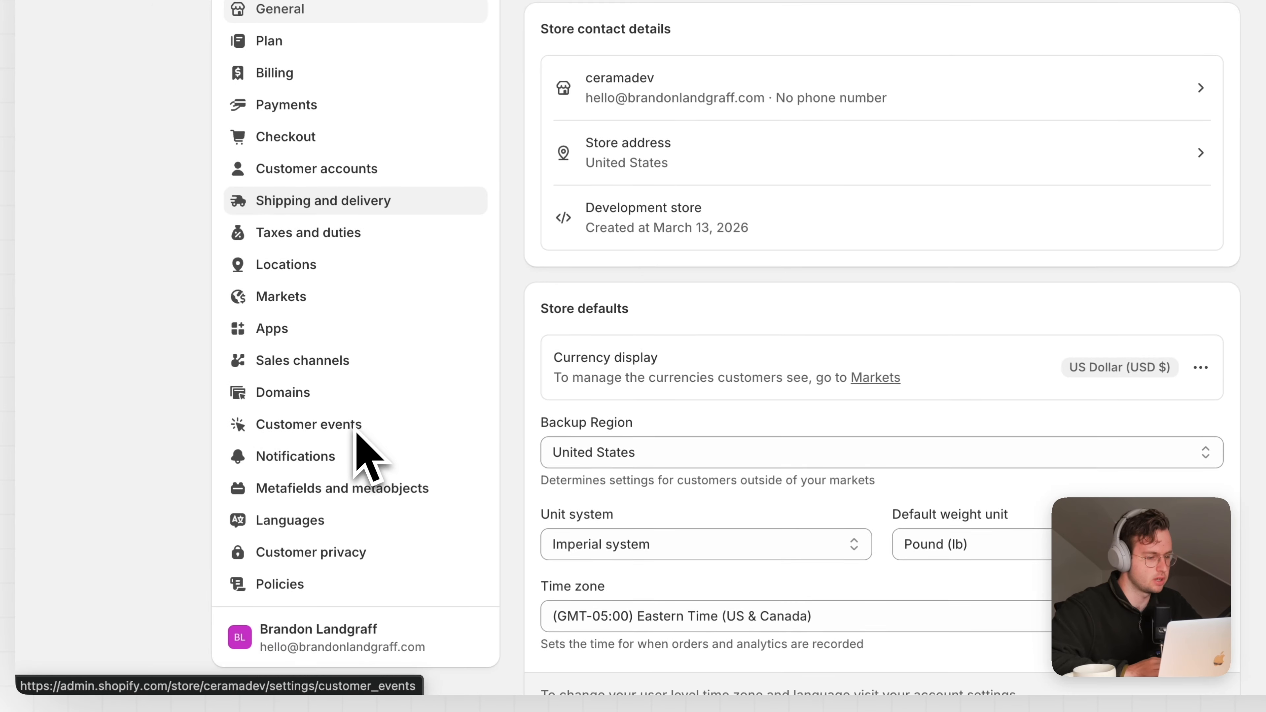
{"action": "left_click", "coordinate": [355, 479]}
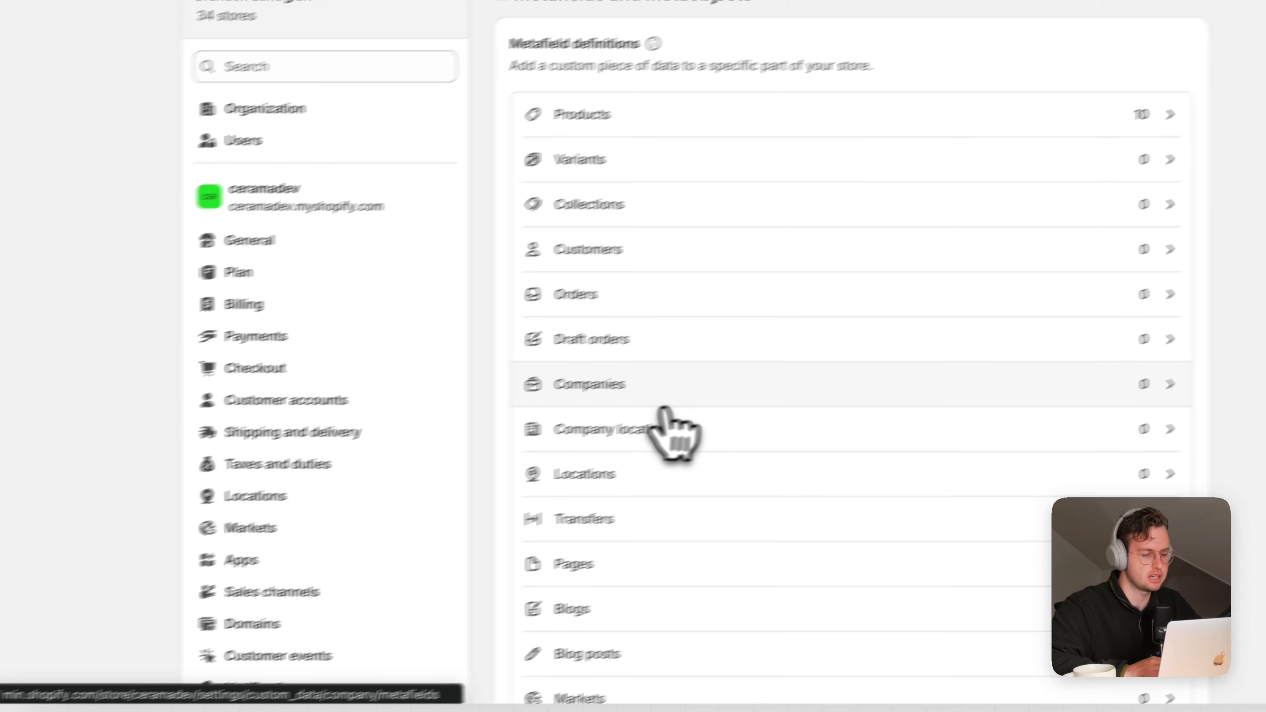
{"action": "scroll", "coordinate": [781, 404], "scroll_direction": "down", "scroll_amount": 5}
{"action": "scroll", "coordinate": [680, 429], "scroll_direction": "down", "scroll_amount": 3}
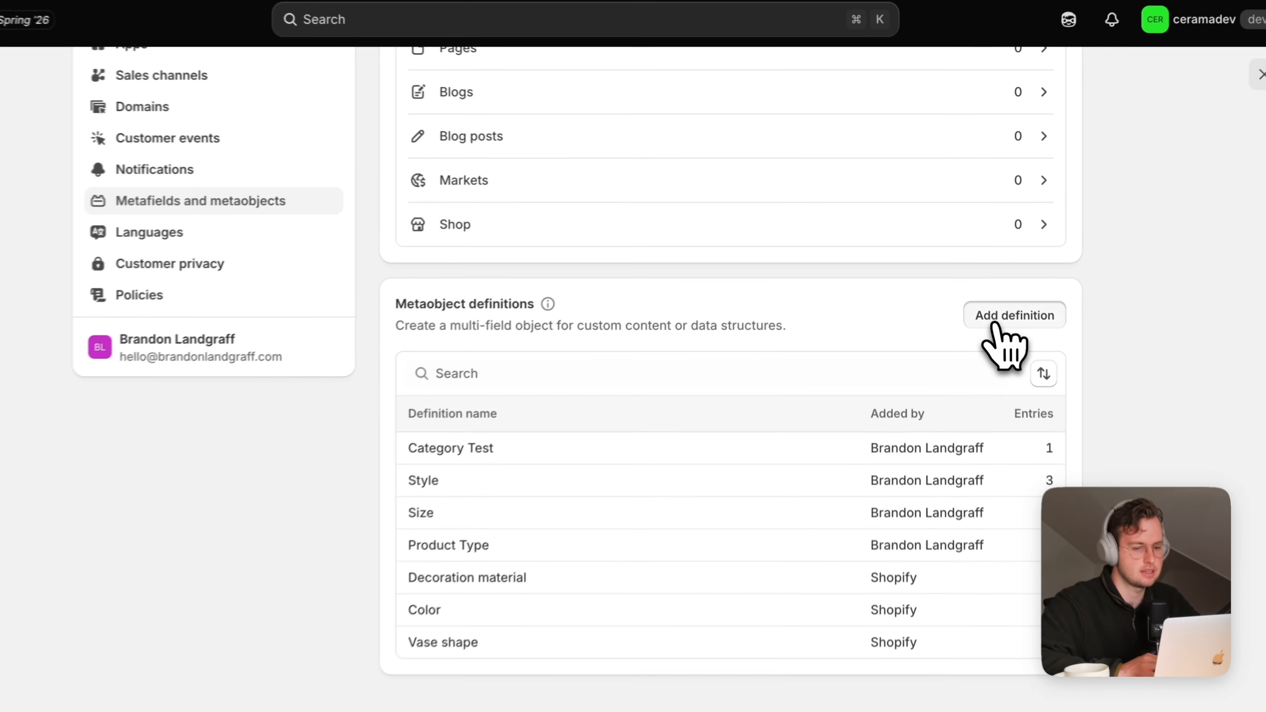
{"action": "left_click", "coordinate": [999, 289]}
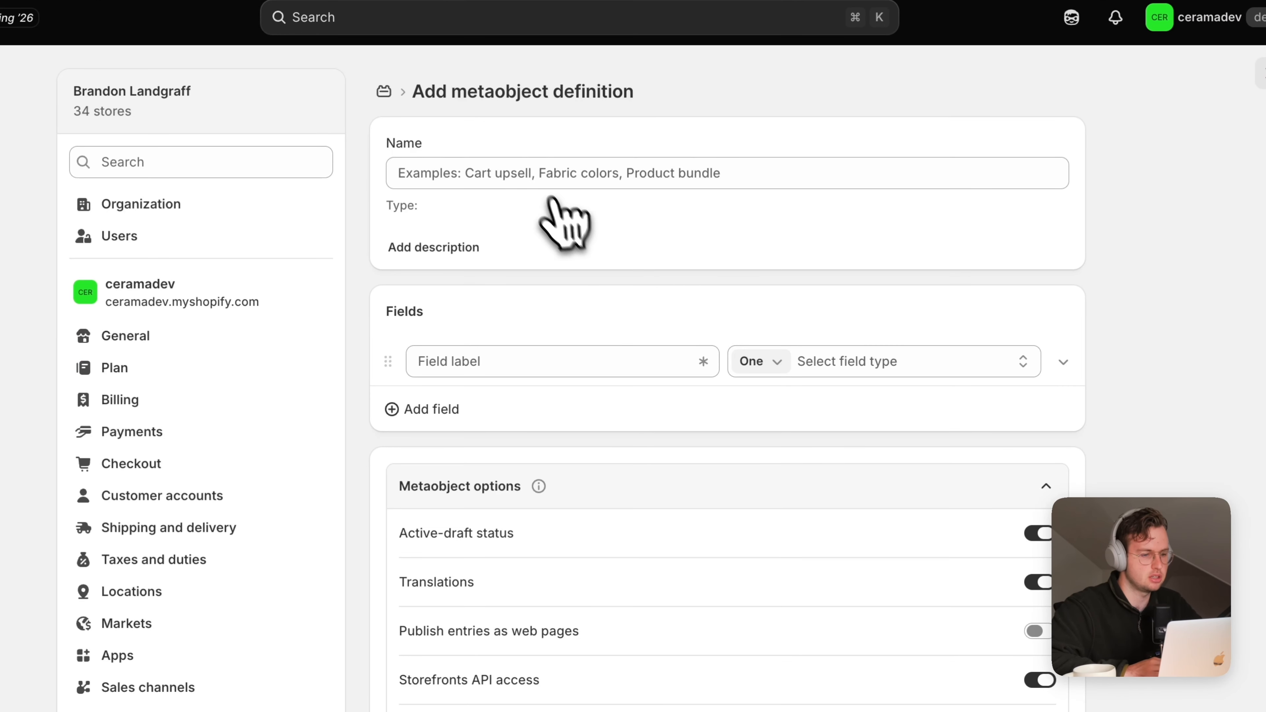
Name the definition Category and add a single-line text Heading field
{"action": "left_click", "coordinate": [538, 181]}
{"action": "type", "text": "Category"}
{"action": "left_click", "coordinate": [531, 360]}
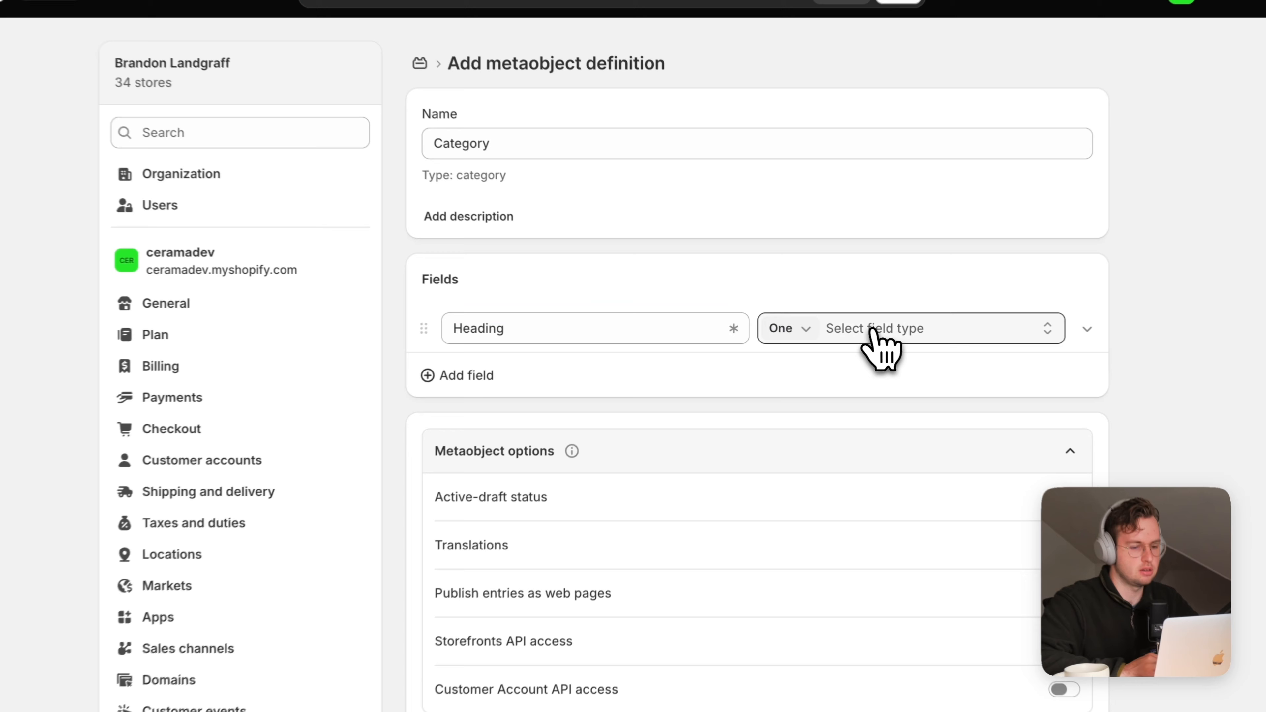
{"action": "left_click", "coordinate": [853, 325]}
{"action": "left_click", "coordinate": [867, 457]}
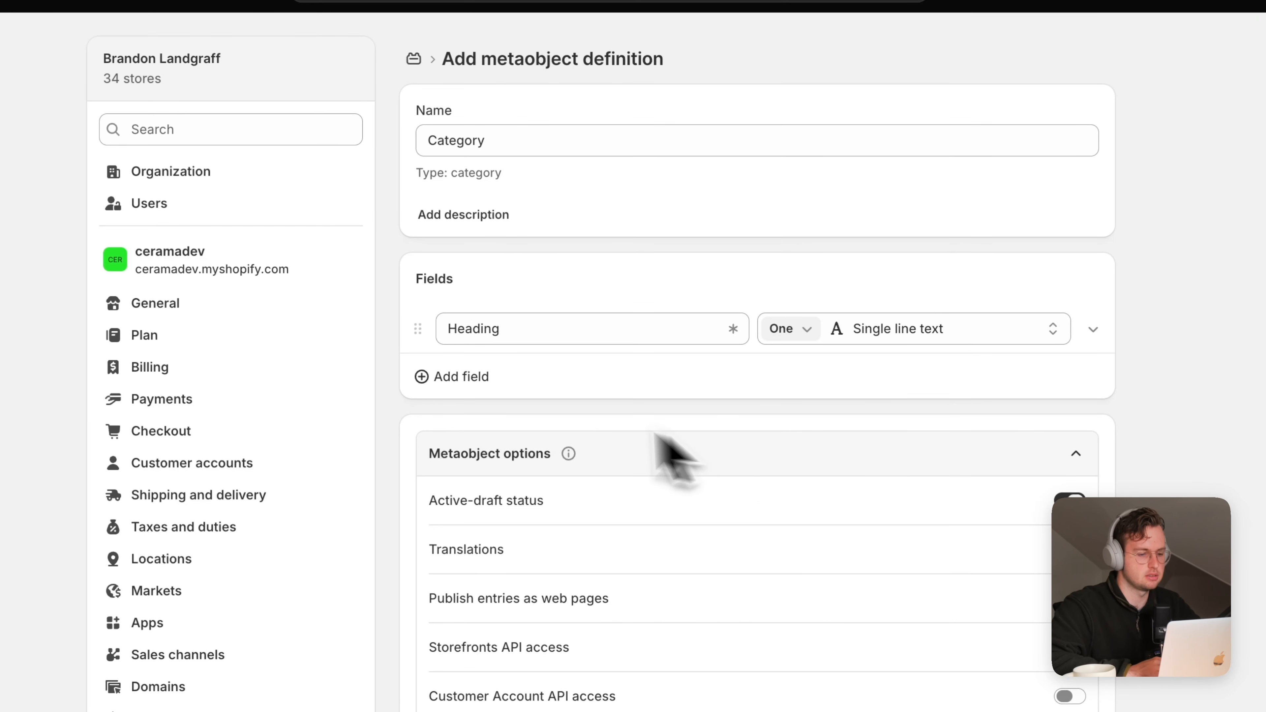
Add a single-line text Subtitle field and a rich-text Description field
{"action": "left_click", "coordinate": [476, 377]}
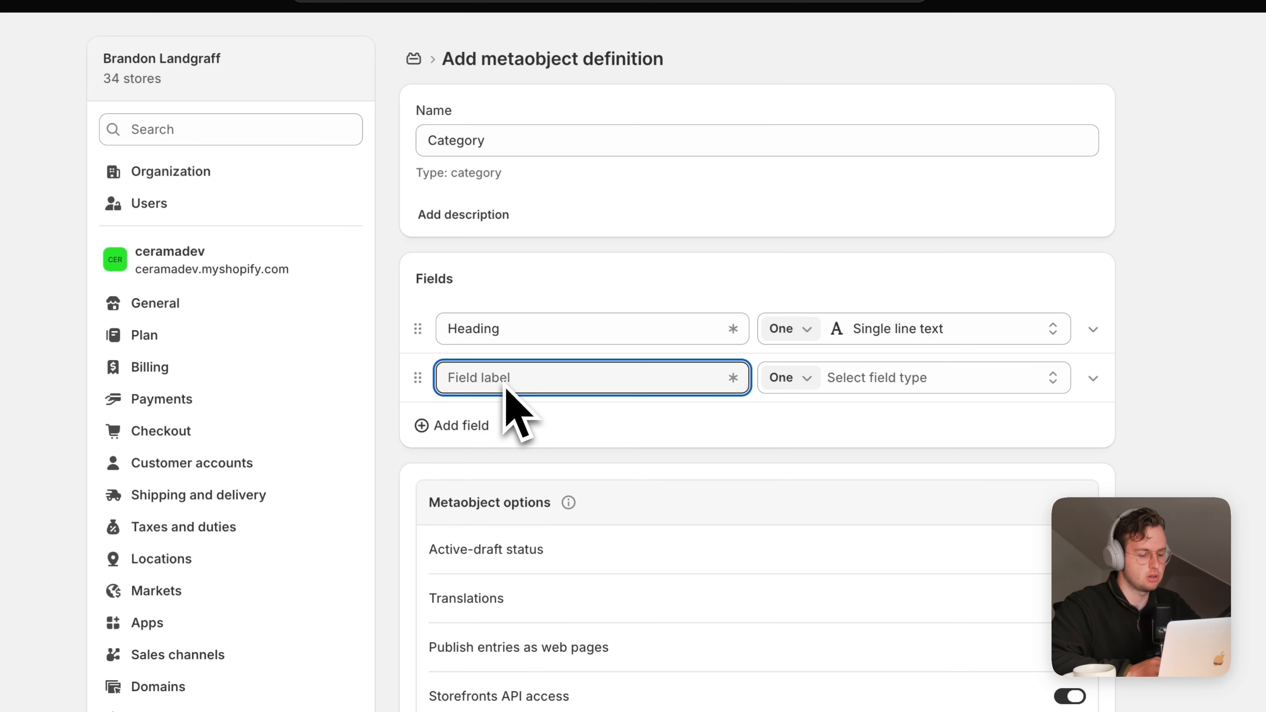
{"action": "type", "text": "Subtitle"}
{"action": "left_click", "coordinate": [912, 387]}
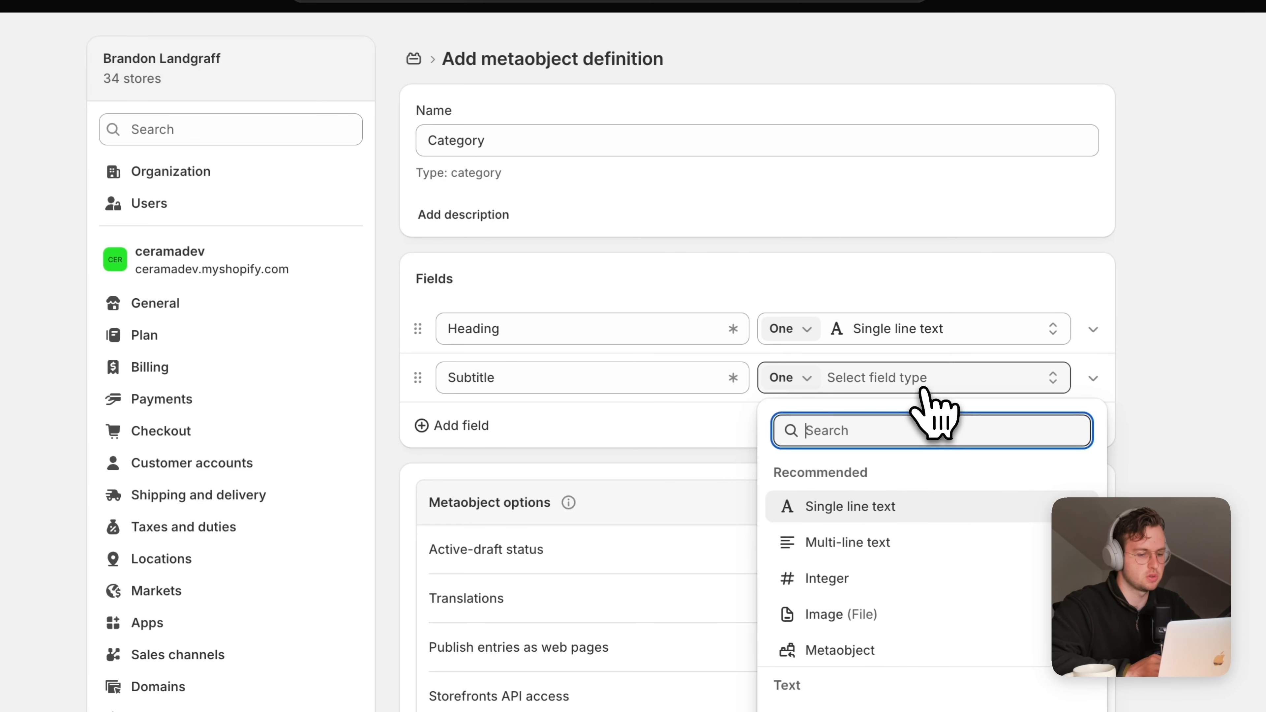
{"action": "left_click", "coordinate": [893, 508]}
{"action": "left_click", "coordinate": [477, 428]}
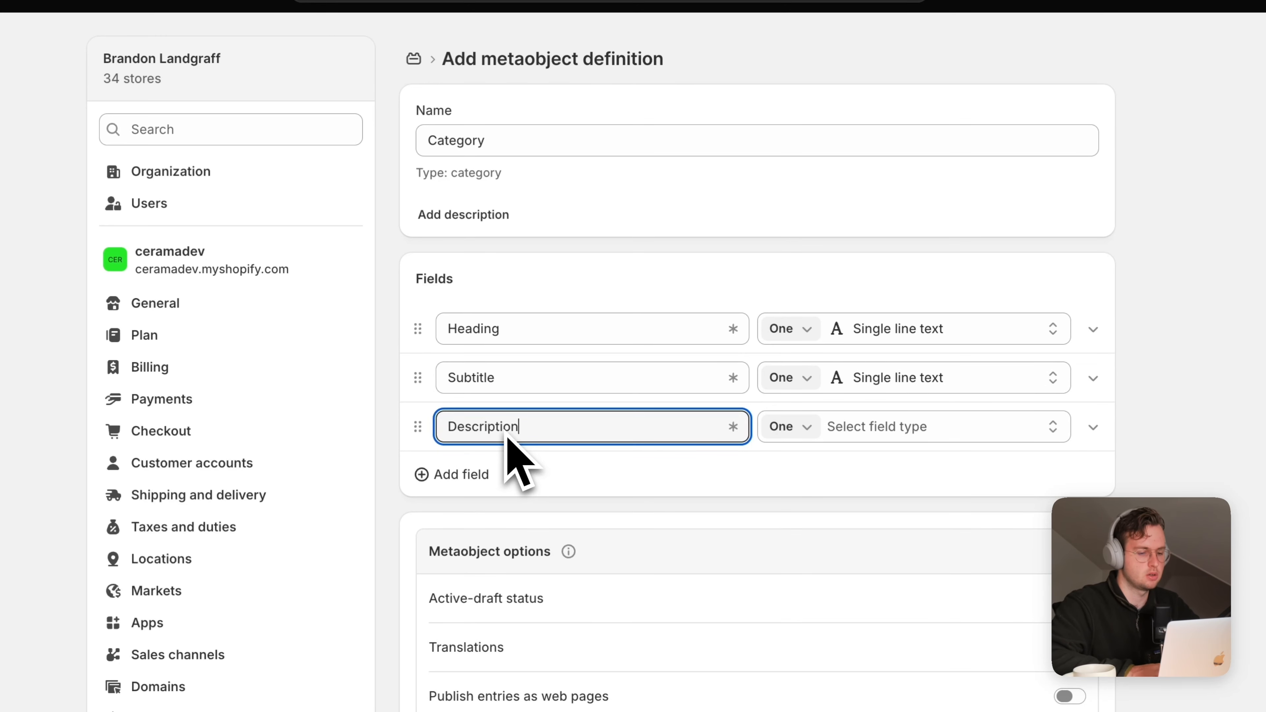
{"action": "type", "text": "Description"}
{"action": "left_click", "coordinate": [858, 428]}
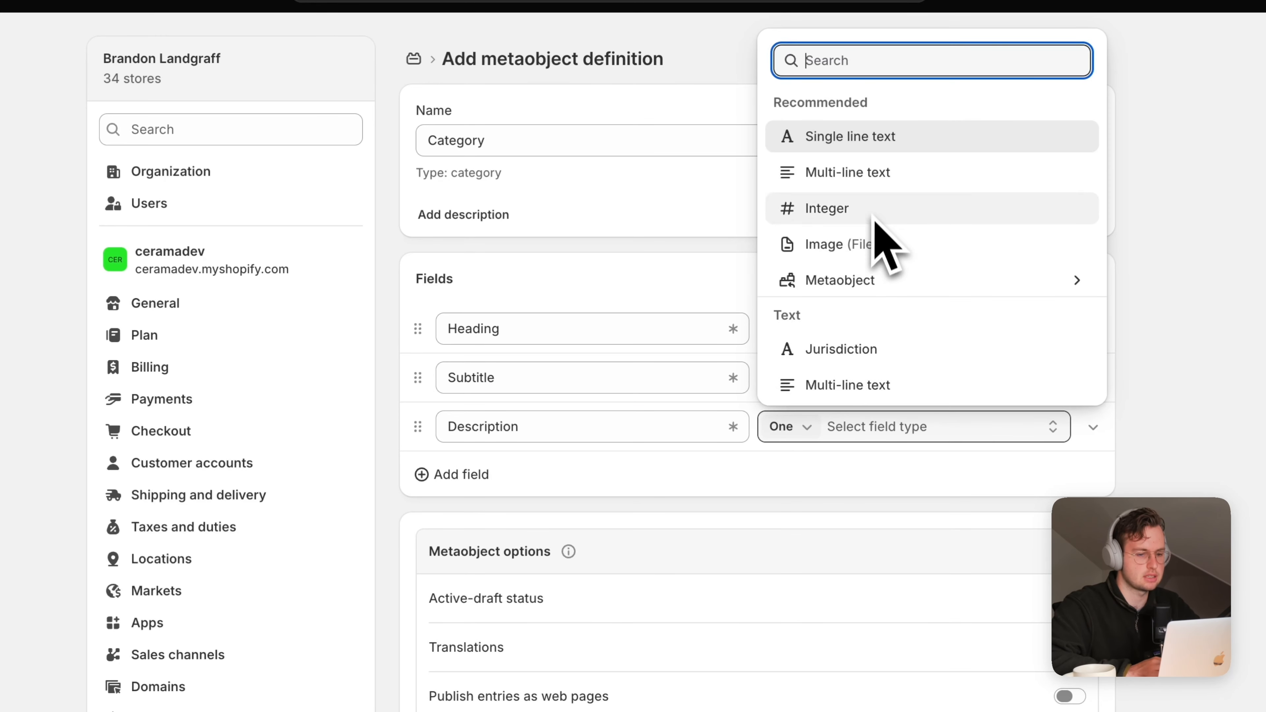
{"action": "scroll", "coordinate": [887, 234], "scroll_direction": "down", "scroll_amount": 3}
{"action": "left_click", "coordinate": [899, 297]}
Add a single-line text Button Text field to the Category definition
{"action": "left_click", "coordinate": [463, 476]}
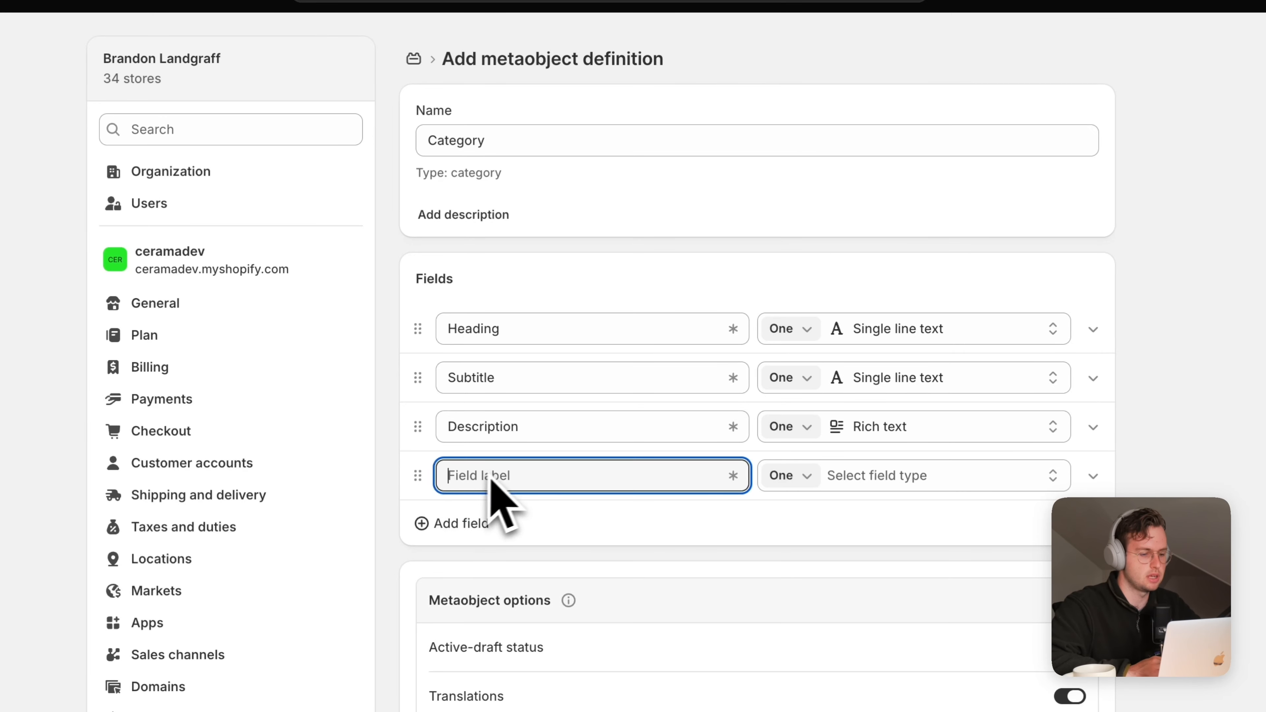
{"action": "type", "text": "Button T"}
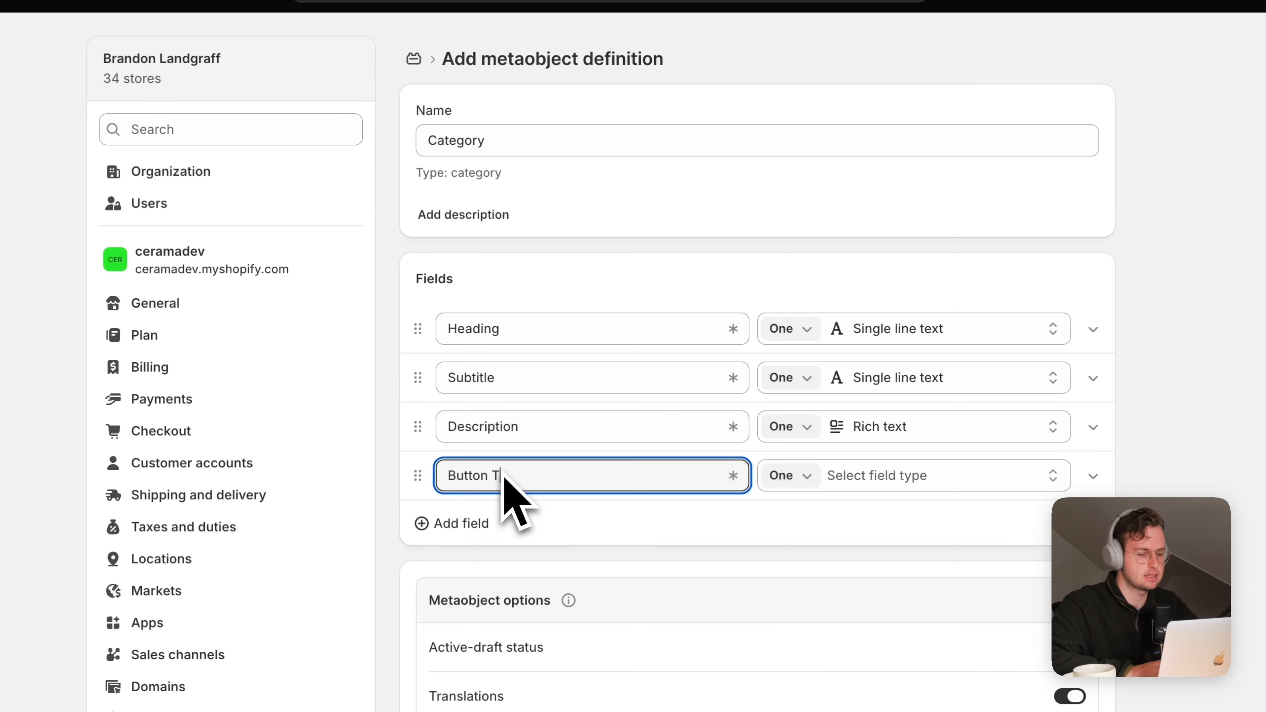
{"action": "type", "text": "ext"}
{"action": "left_click", "coordinate": [877, 478]}
{"action": "left_click", "coordinate": [888, 137]}
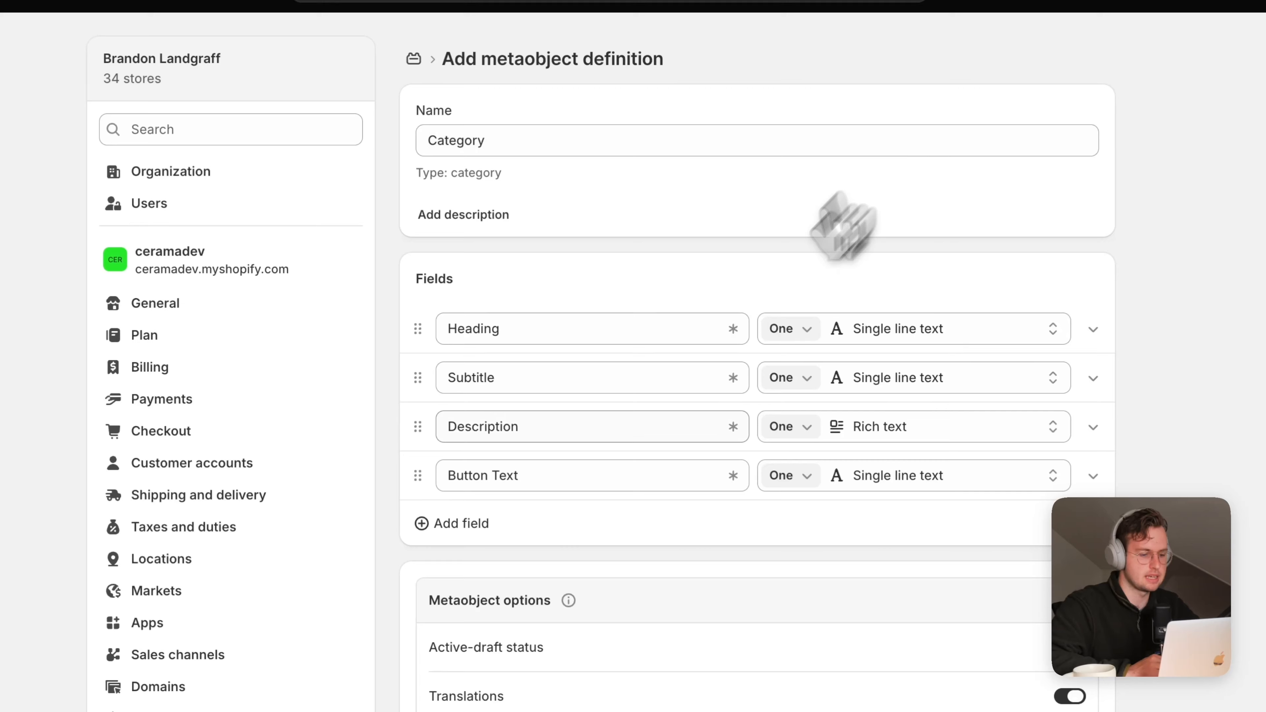
{"action": "left_click", "coordinate": [484, 523]}
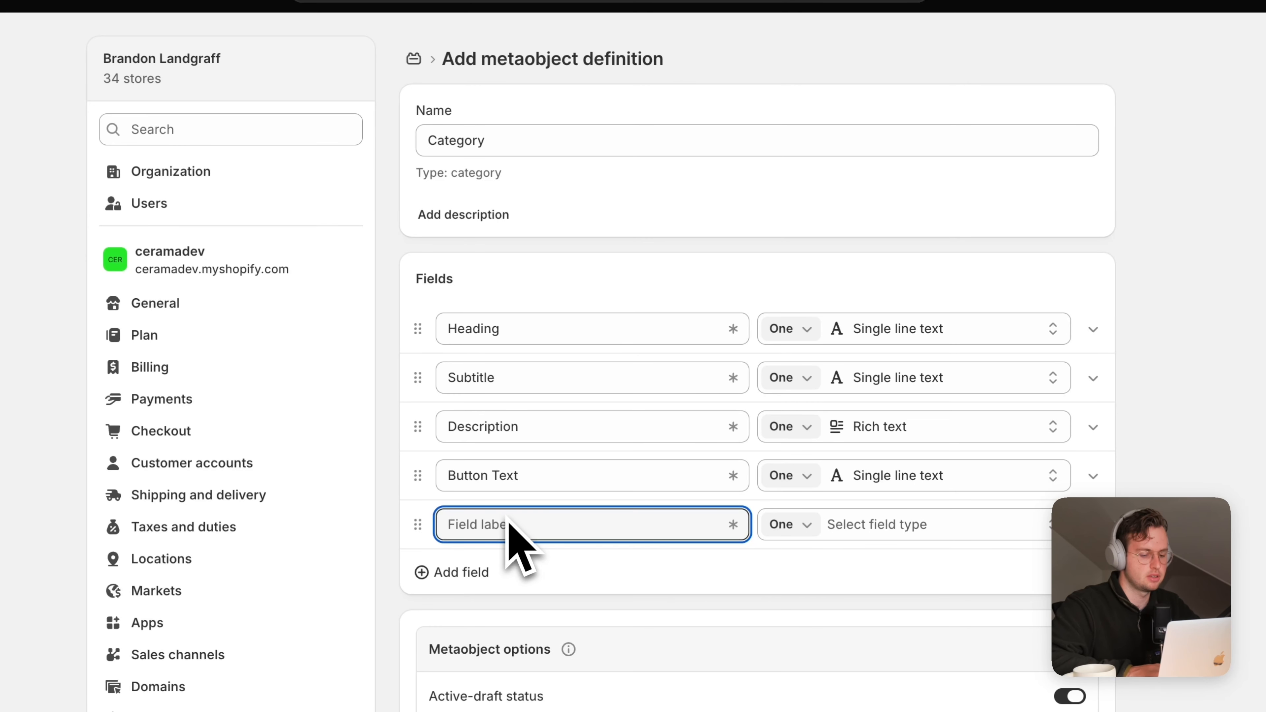
Add a field labelled Link with the Link data type
{"action": "type", "text": "Link"}
{"action": "left_click", "coordinate": [868, 526]}
{"action": "scroll", "coordinate": [917, 352], "scroll_direction": "down", "scroll_amount": 5}
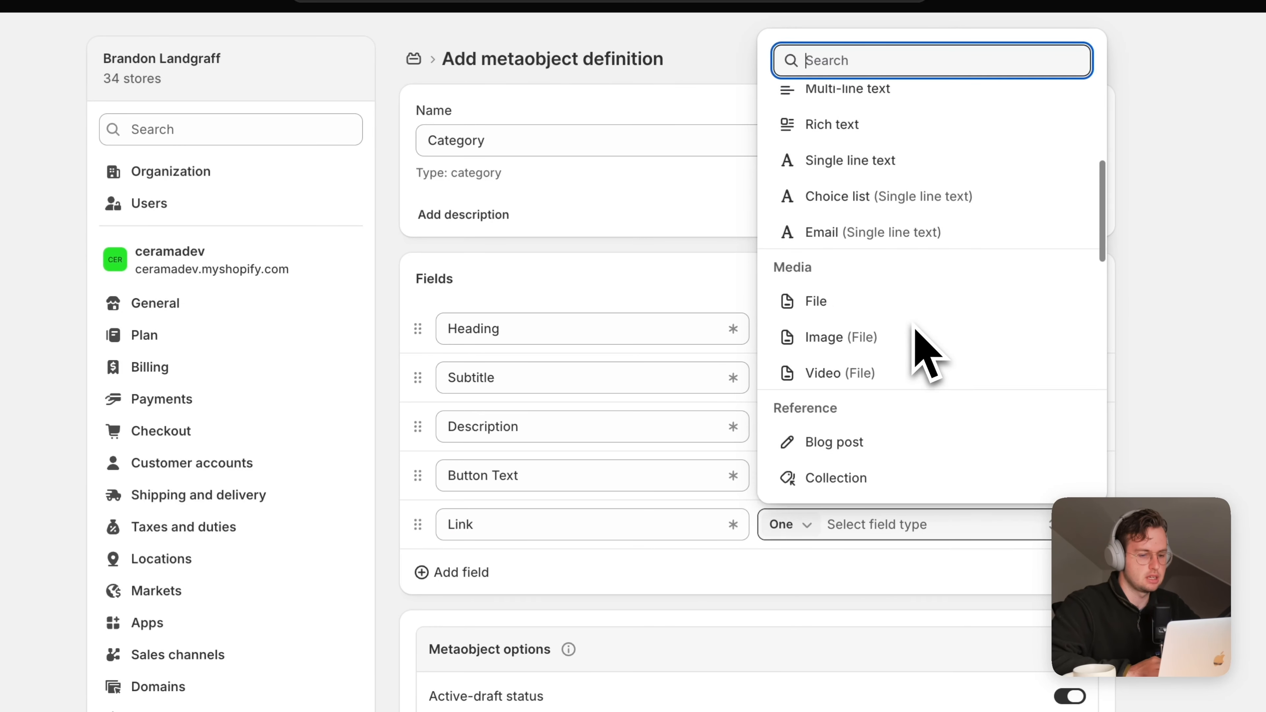
{"action": "scroll", "coordinate": [916, 329], "scroll_direction": "up", "scroll_amount": 1}
{"action": "scroll", "coordinate": [916, 332], "scroll_direction": "down", "scroll_amount": 10}
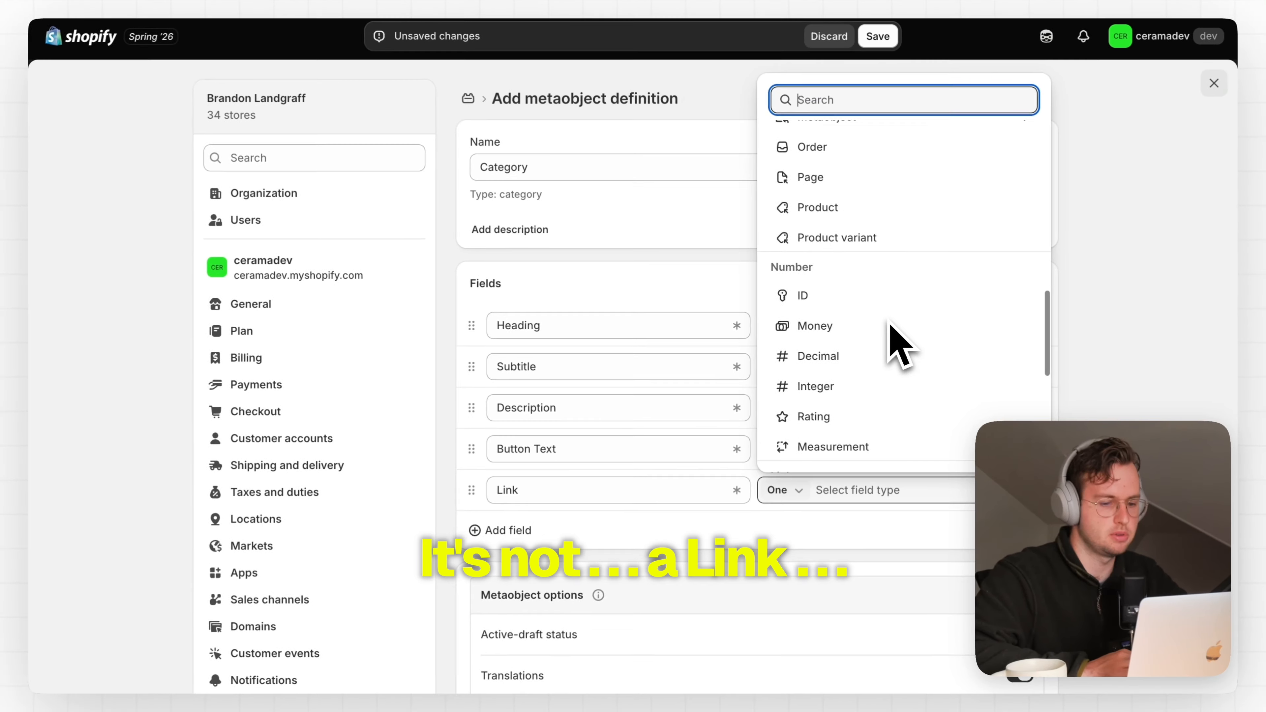
{"action": "scroll", "coordinate": [887, 319], "scroll_direction": "down", "scroll_amount": 1}
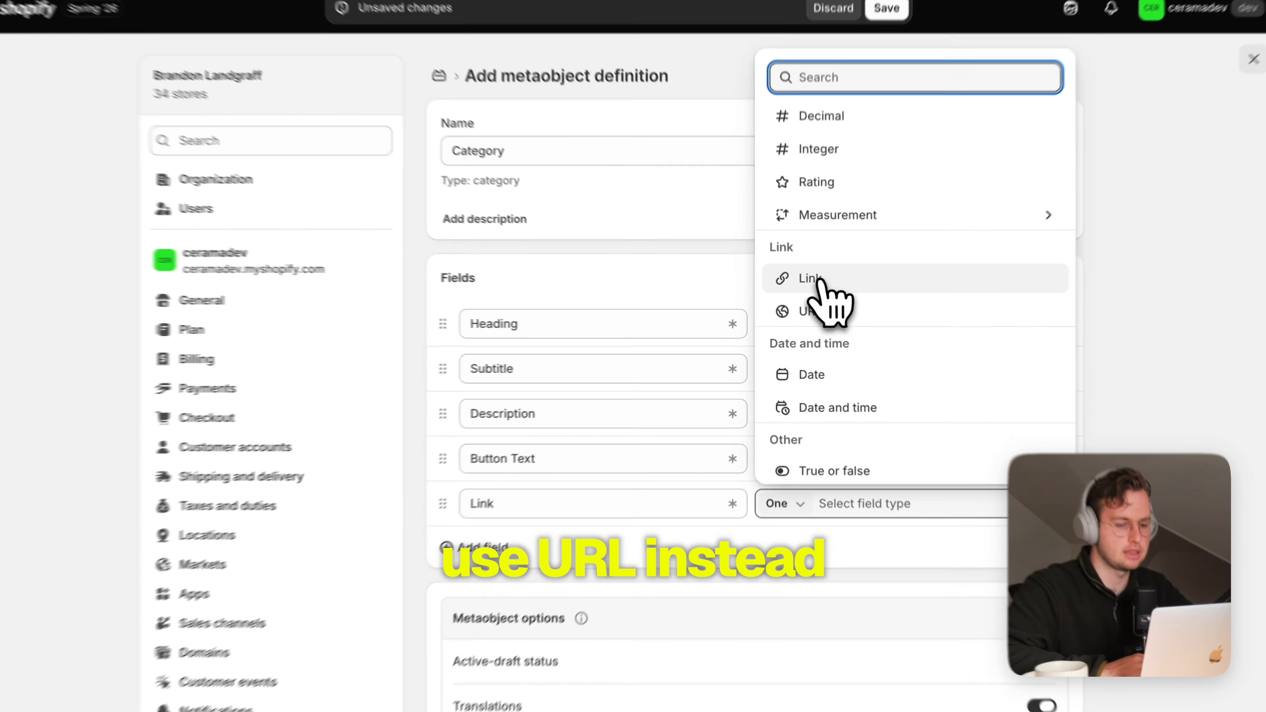
{"action": "left_click", "coordinate": [818, 285]}
Add a field labelled Image with the Image (File) data type
{"action": "left_click", "coordinate": [504, 530]}
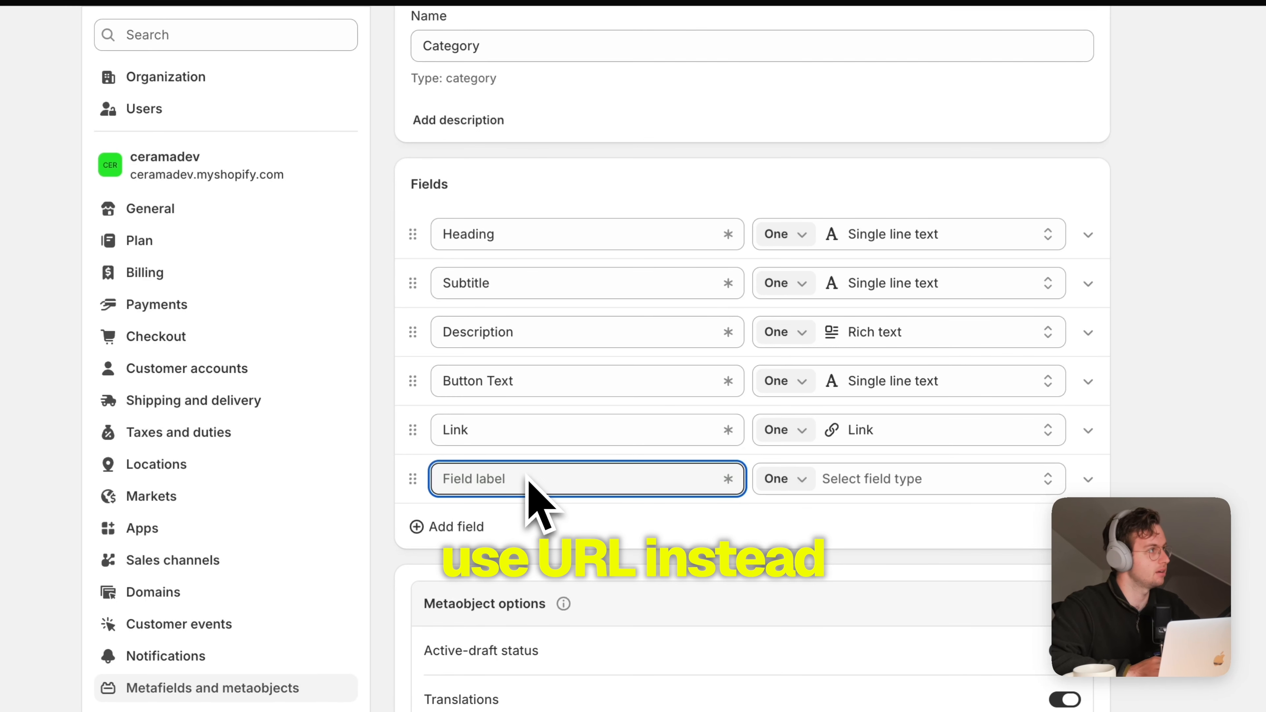
{"action": "type", "text": "Image"}
{"action": "left_click", "coordinate": [904, 492]}
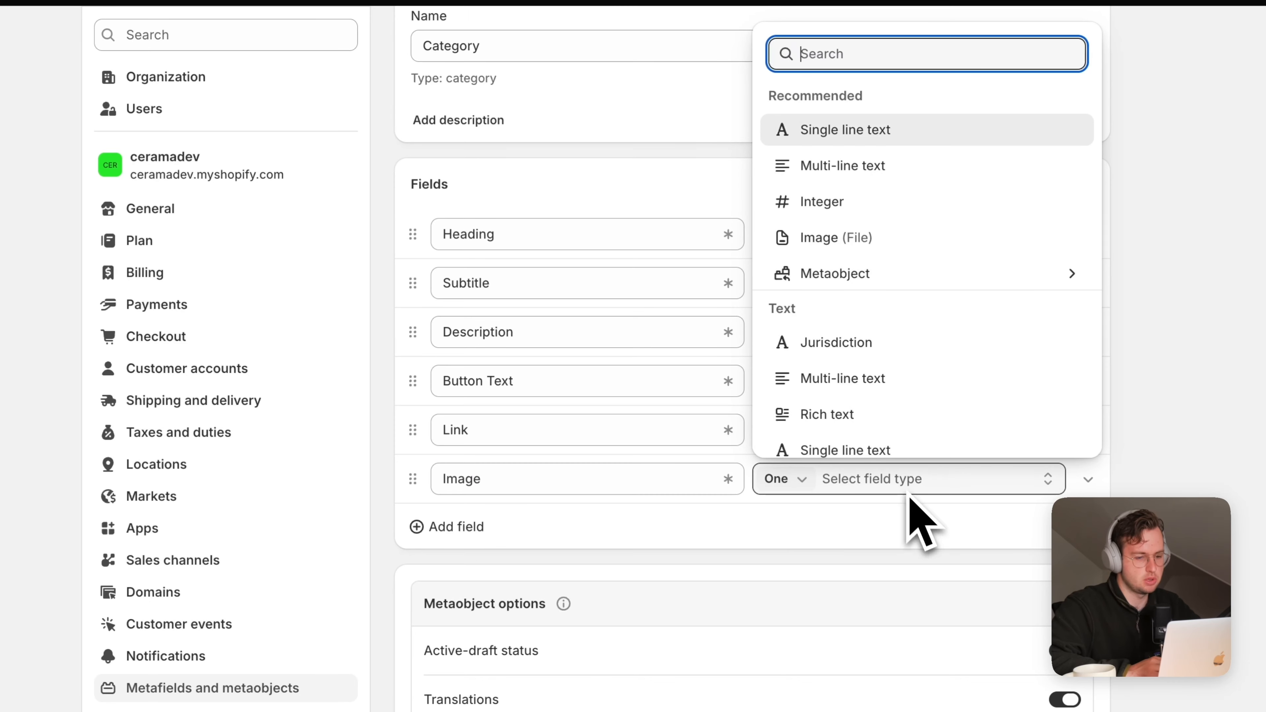
{"action": "left_click", "coordinate": [900, 238]}
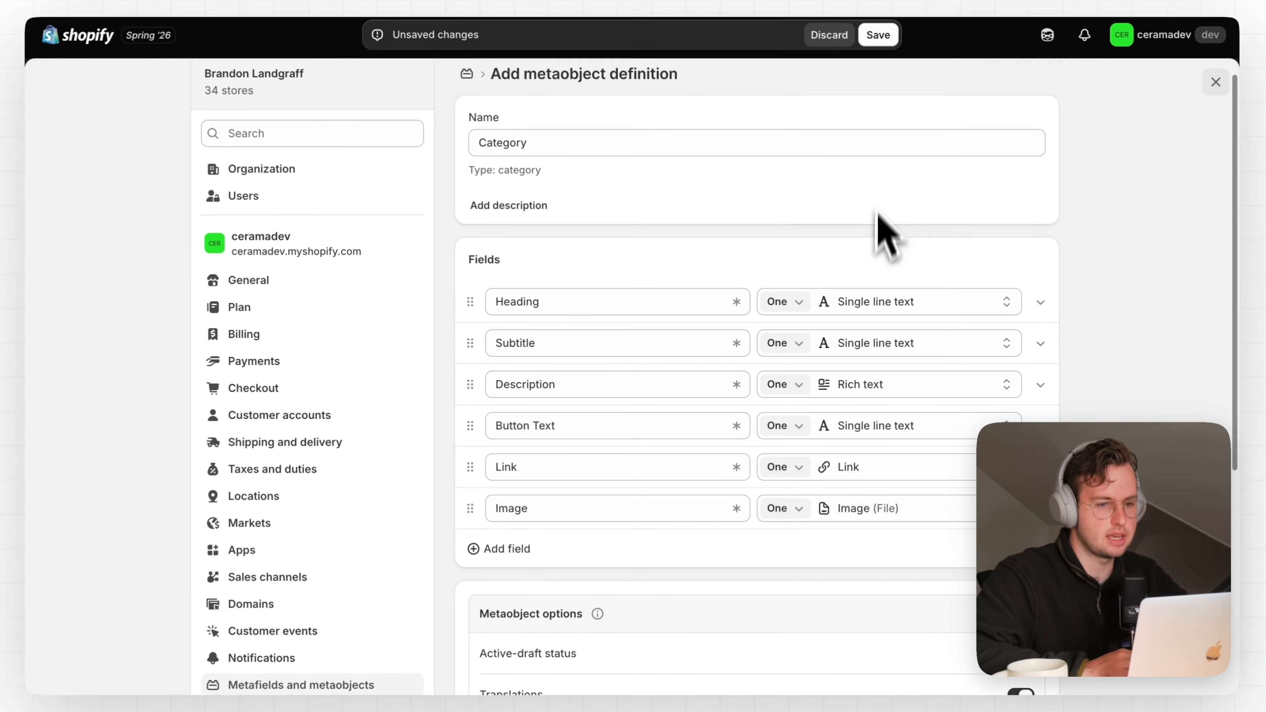
{"action": "scroll", "coordinate": [894, 177], "scroll_direction": "down", "scroll_amount": 8}
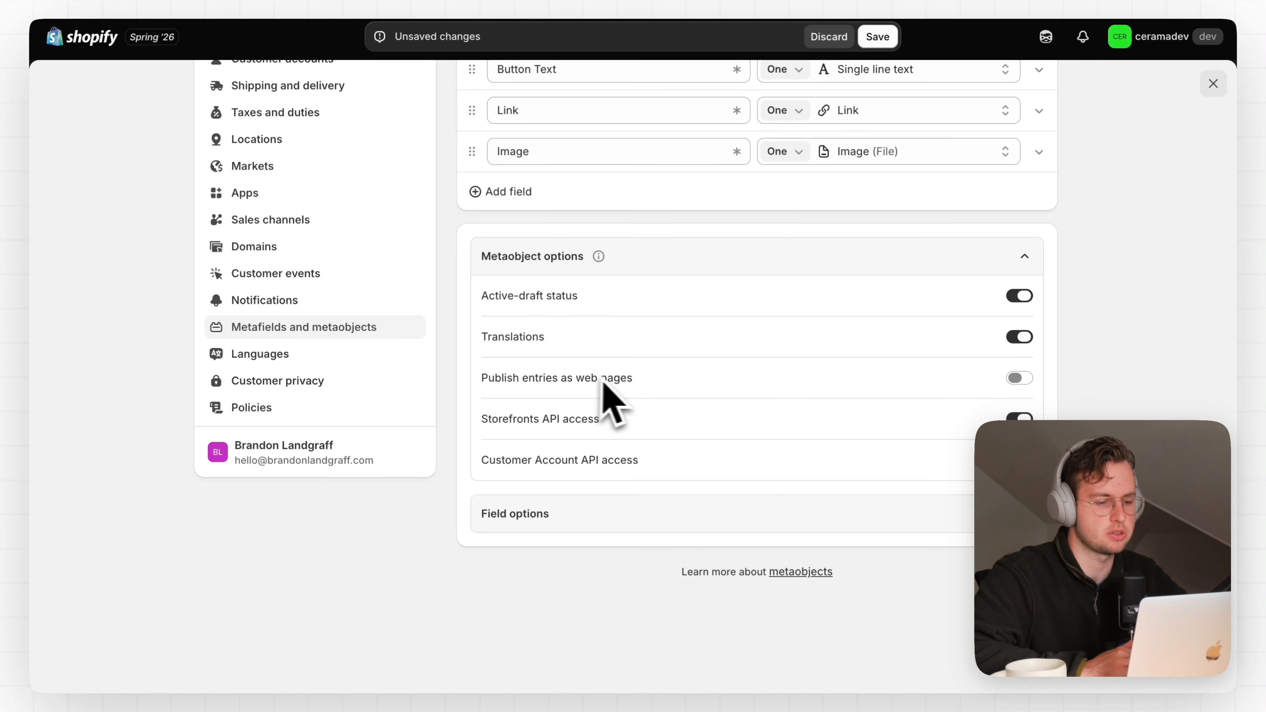
{"action": "scroll", "coordinate": [658, 405], "scroll_direction": "up", "scroll_amount": 8}
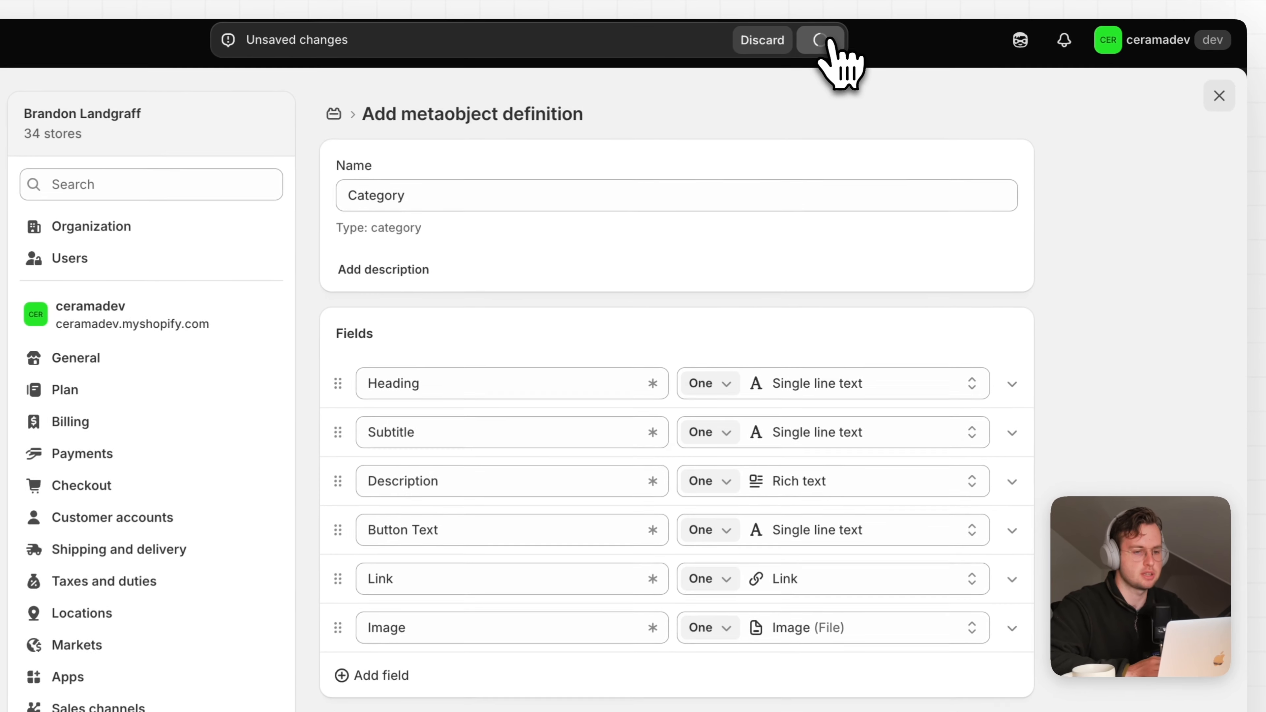
Save the Category definition, then start a new Category entry from Content > Metaobjects
{"action": "left_click", "coordinate": [820, 40]}
{"action": "left_click", "coordinate": [1219, 95]}
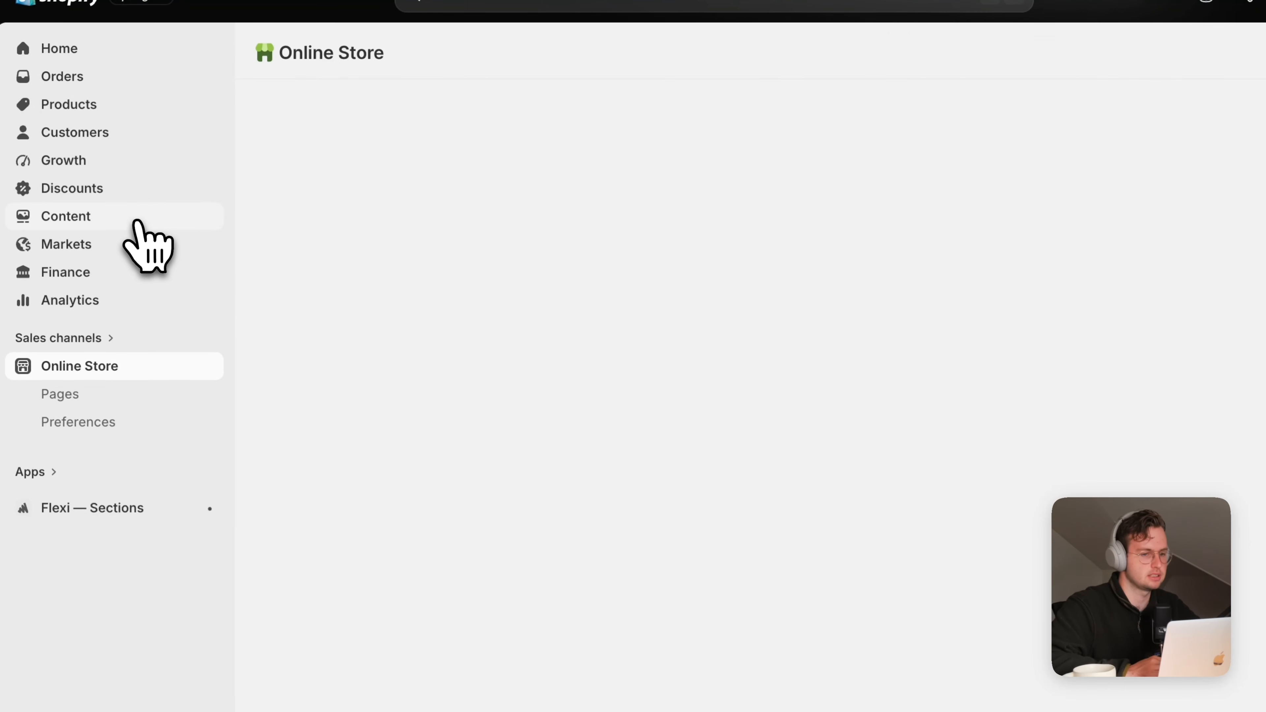
{"action": "left_click", "coordinate": [125, 253]}
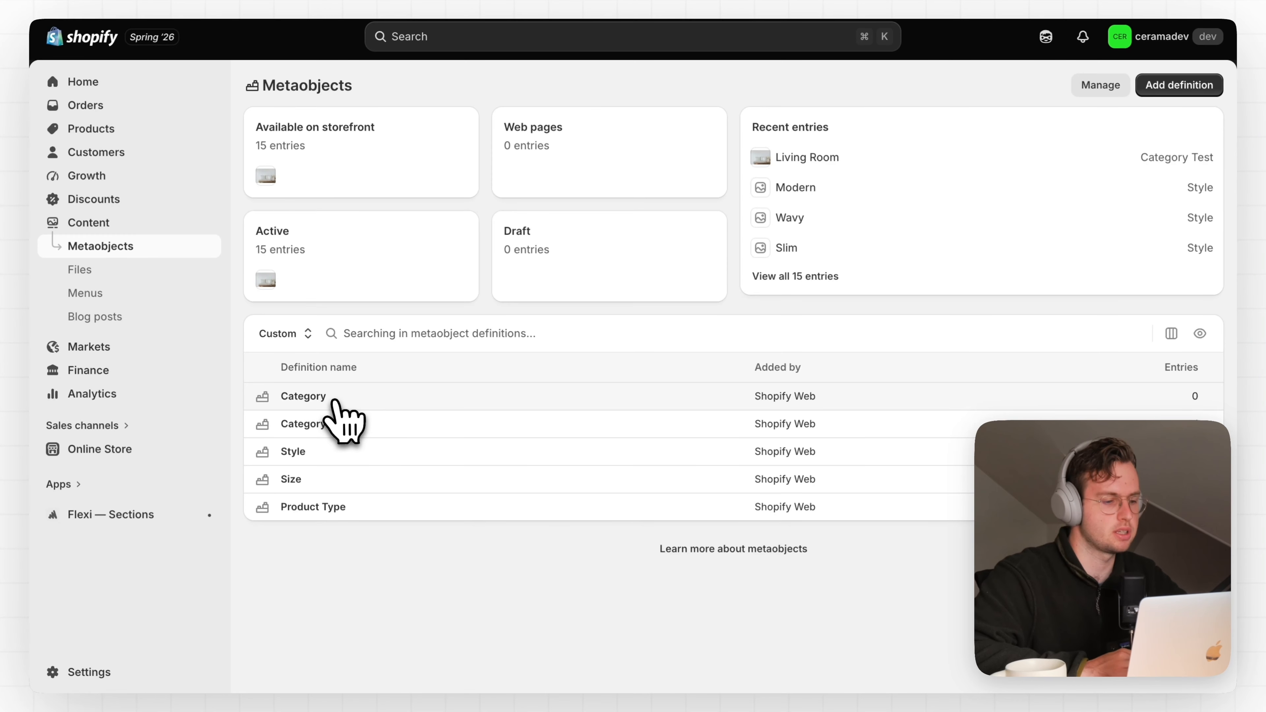
{"action": "left_click", "coordinate": [335, 402]}
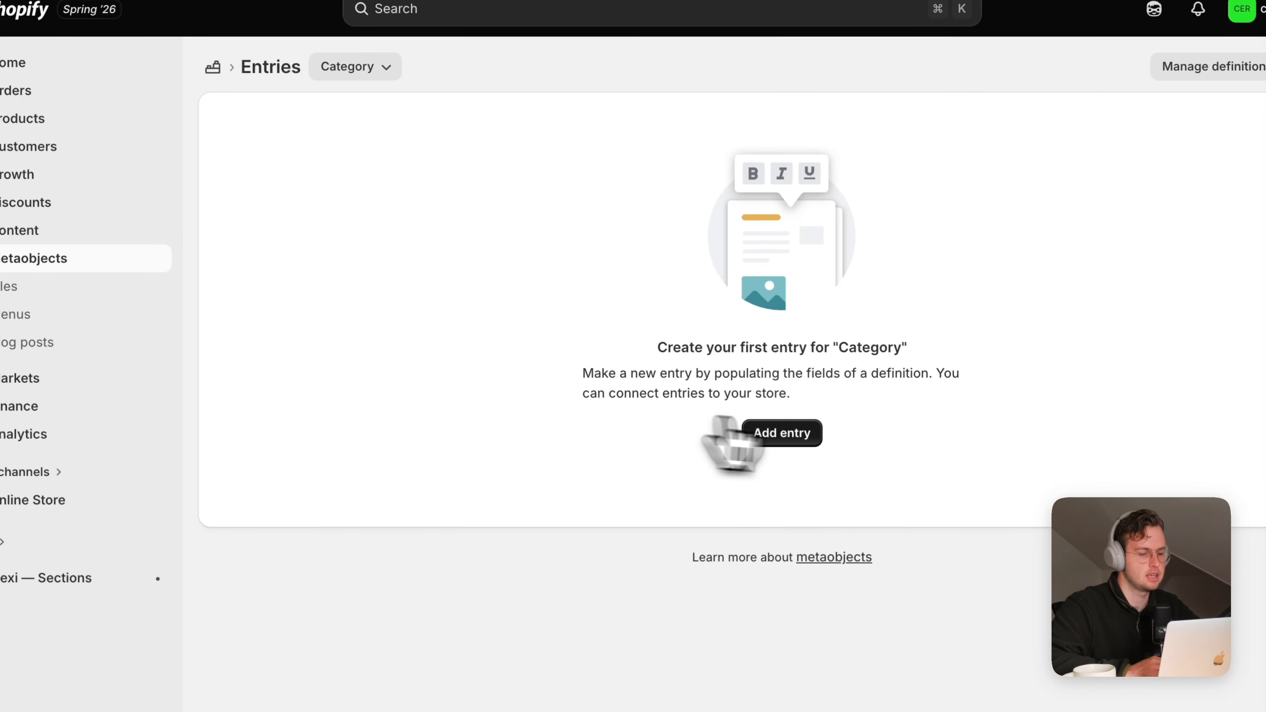
{"action": "left_click", "coordinate": [798, 435]}
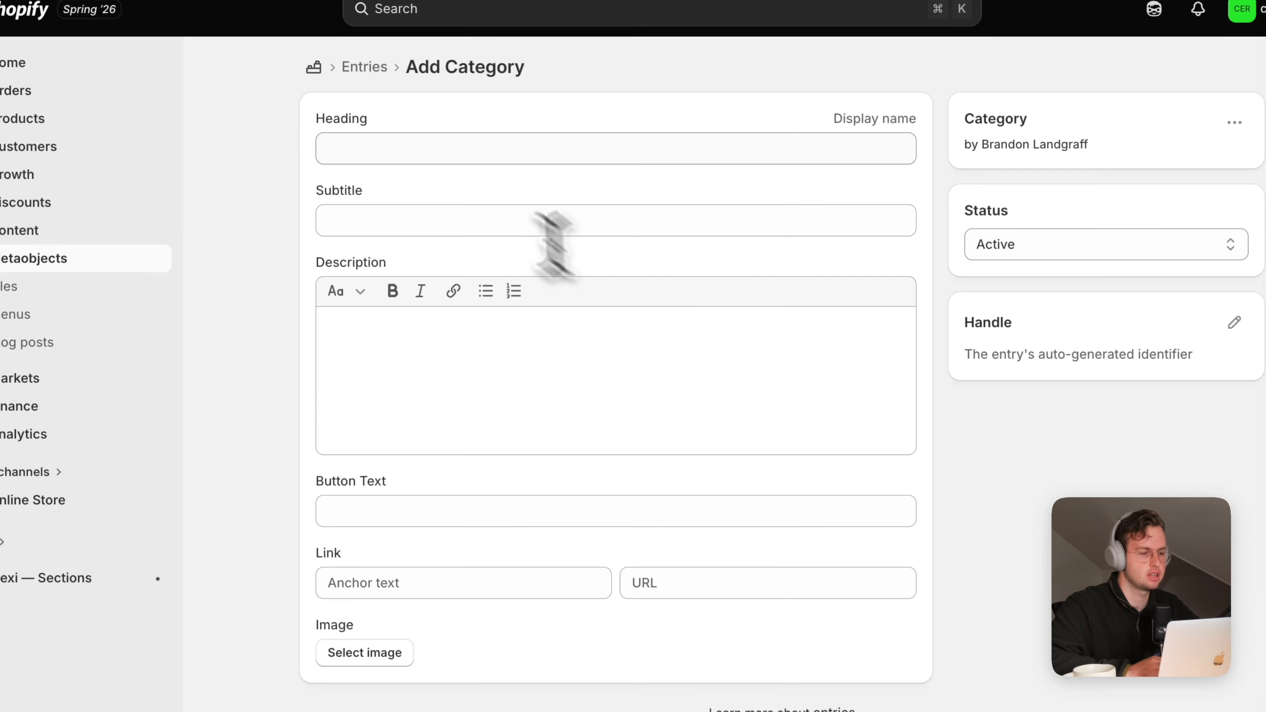
Enter Heading 'Living Room', Subtitle 'NEW', a 'Browse' description and Button Text 'View Living Room'
{"action": "left_click", "coordinate": [450, 159]}
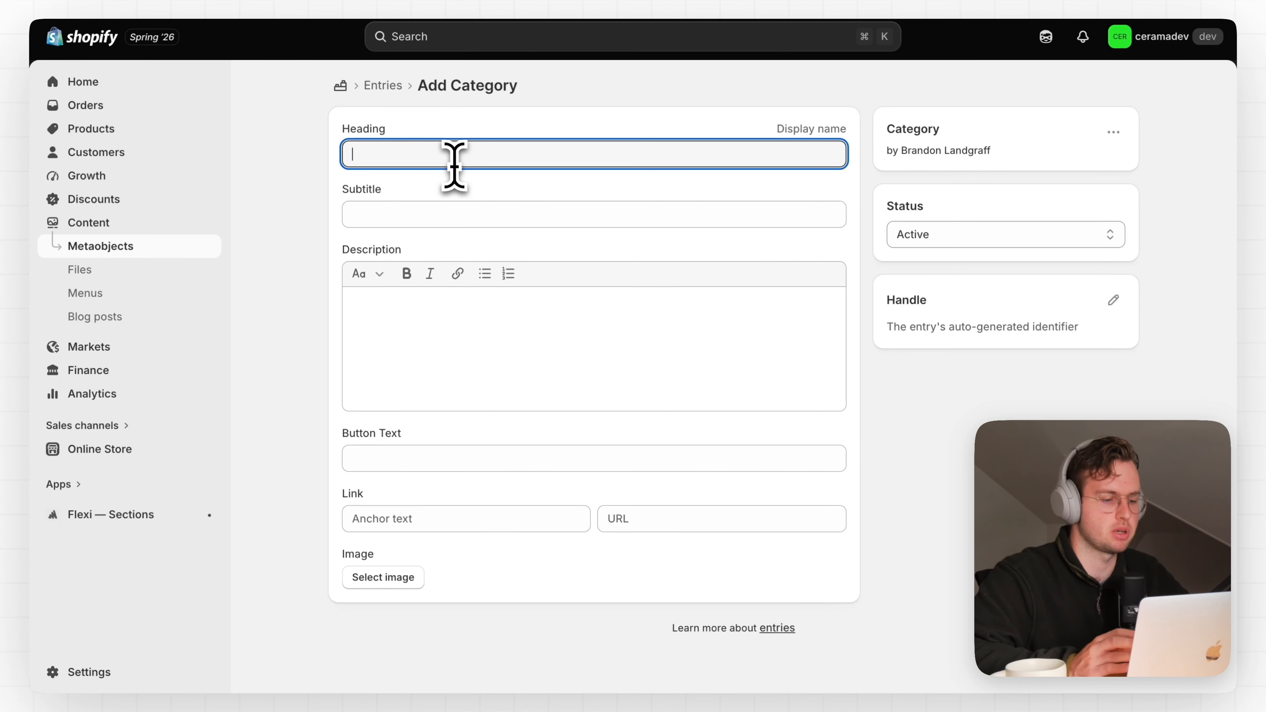
{"action": "type", "text": "Li"}
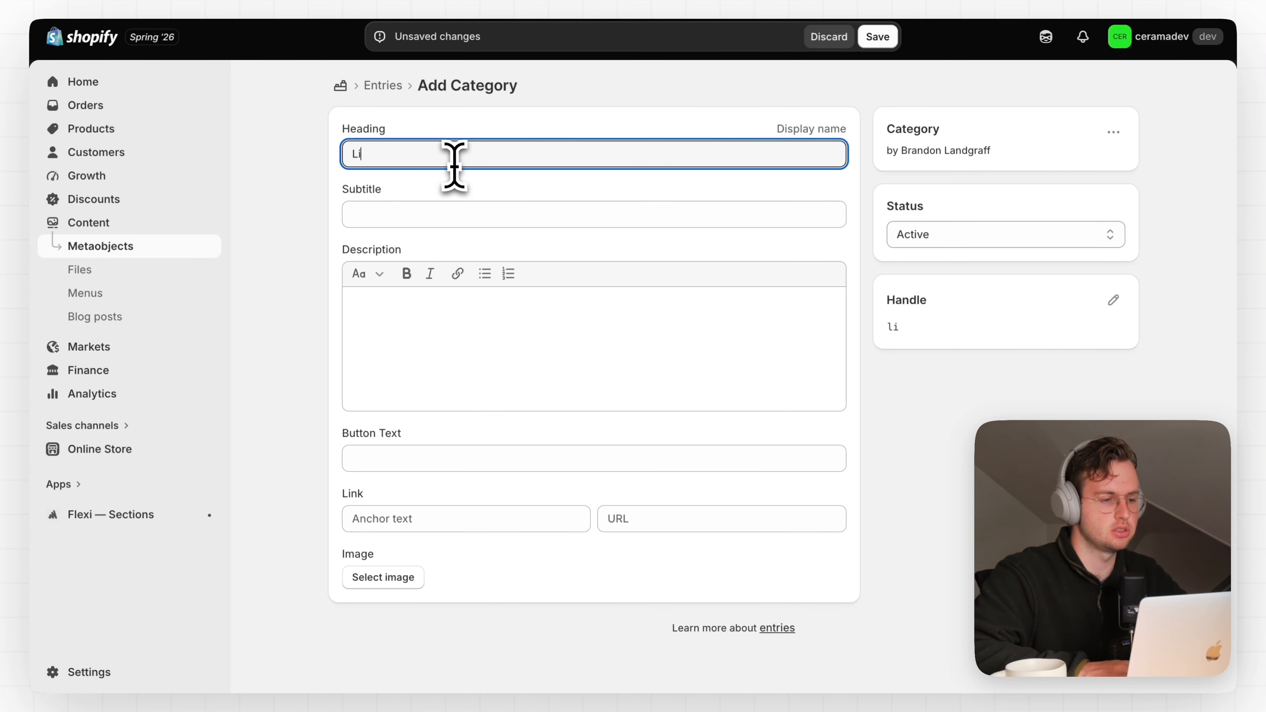
{"action": "type", "text": "ving Room"}
{"action": "left_click", "coordinate": [447, 211]}
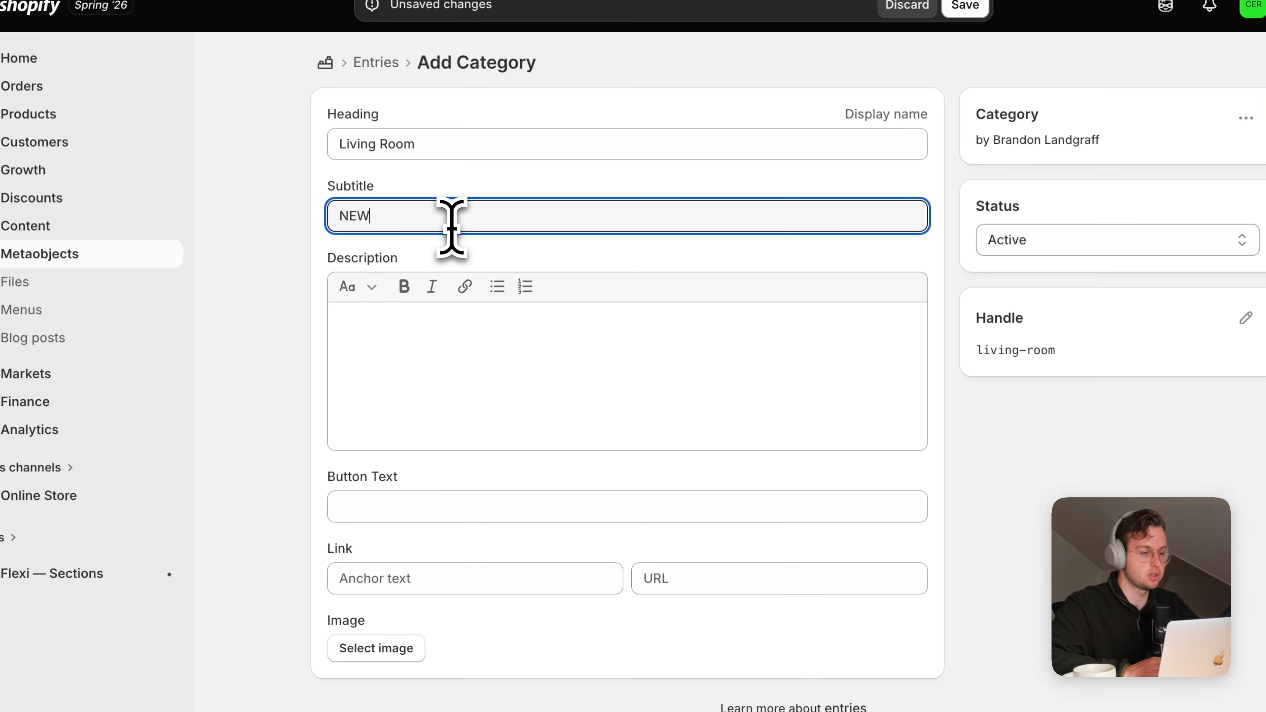
{"action": "type", "text": "NEW"}
{"action": "left_click", "coordinate": [487, 367]}
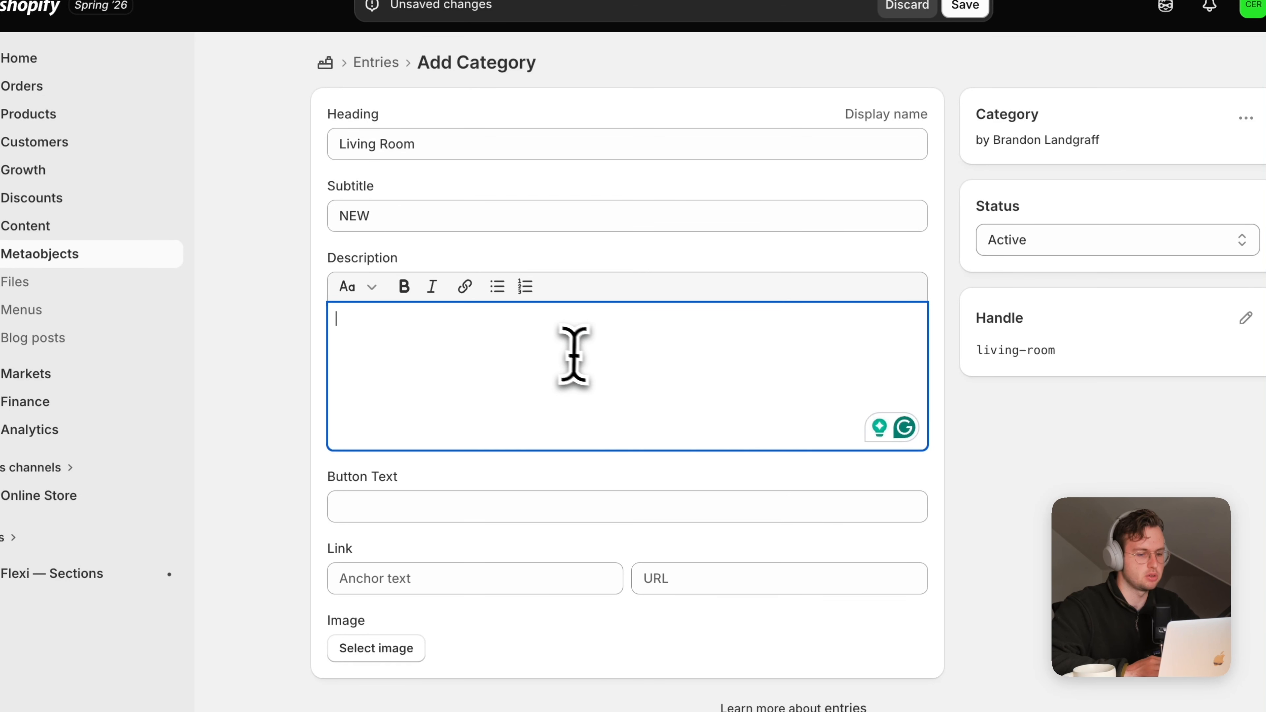
{"action": "type", "text": "Browse vases for the living room"}
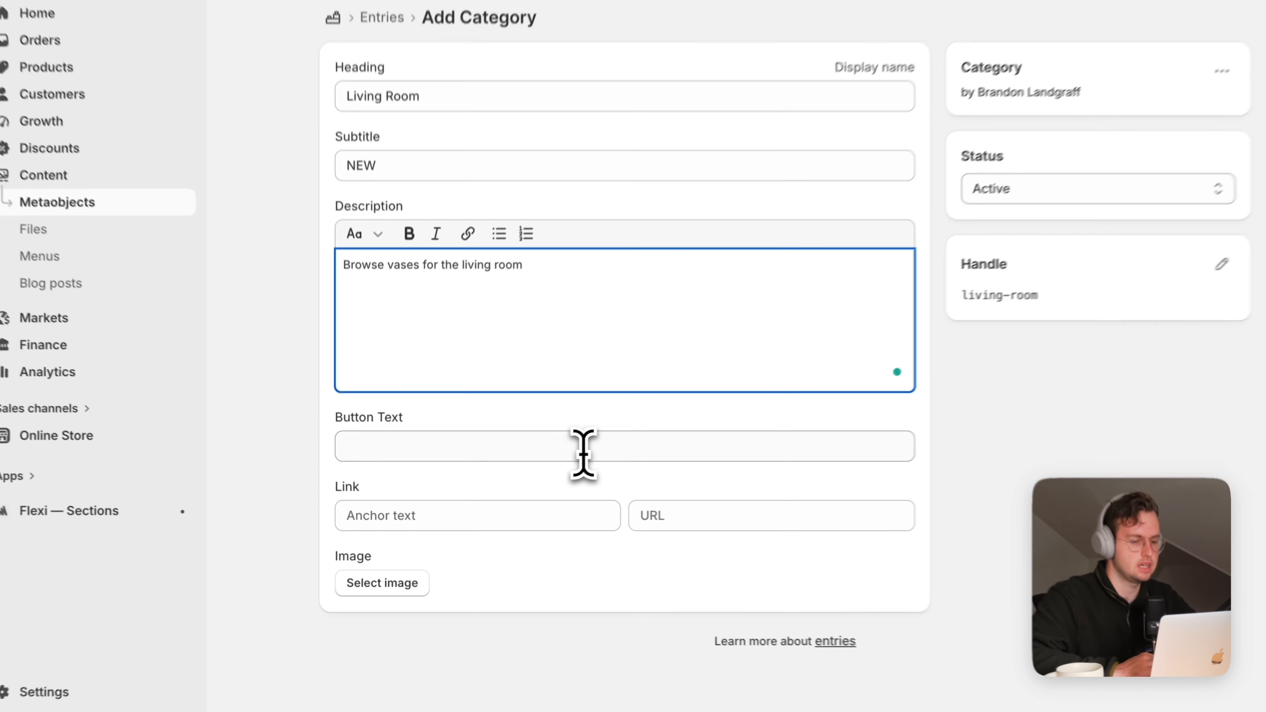
{"action": "left_click", "coordinate": [557, 458]}
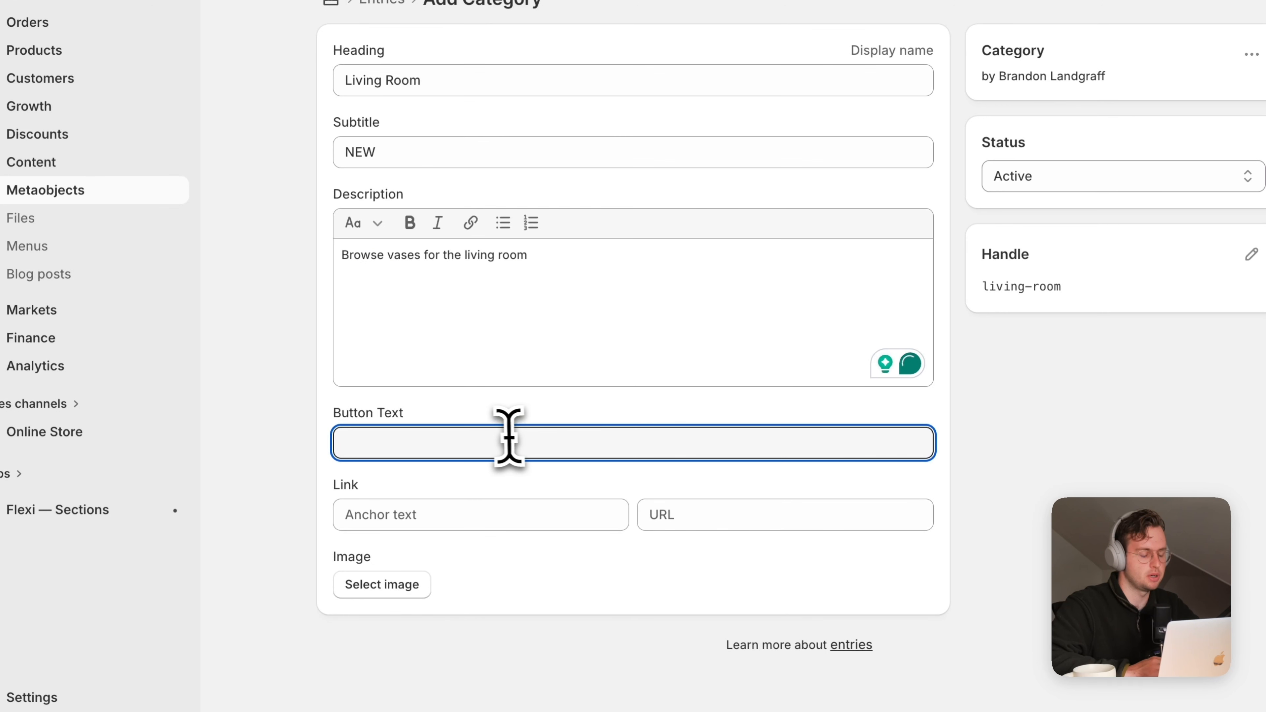
{"action": "type", "text": "View L"}
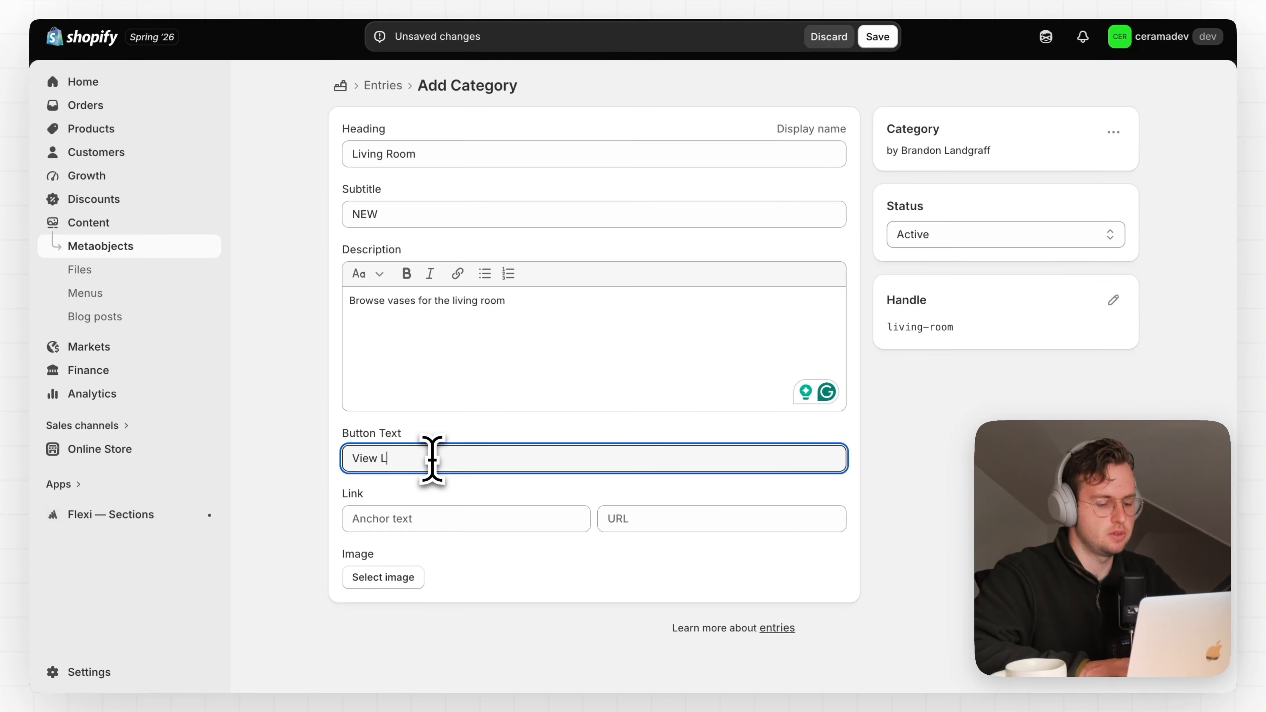
{"action": "type", "text": "iving Room"}
Fill in the link's anchor text and paste the Vases collection URL as its target
{"action": "left_click", "coordinate": [441, 519]}
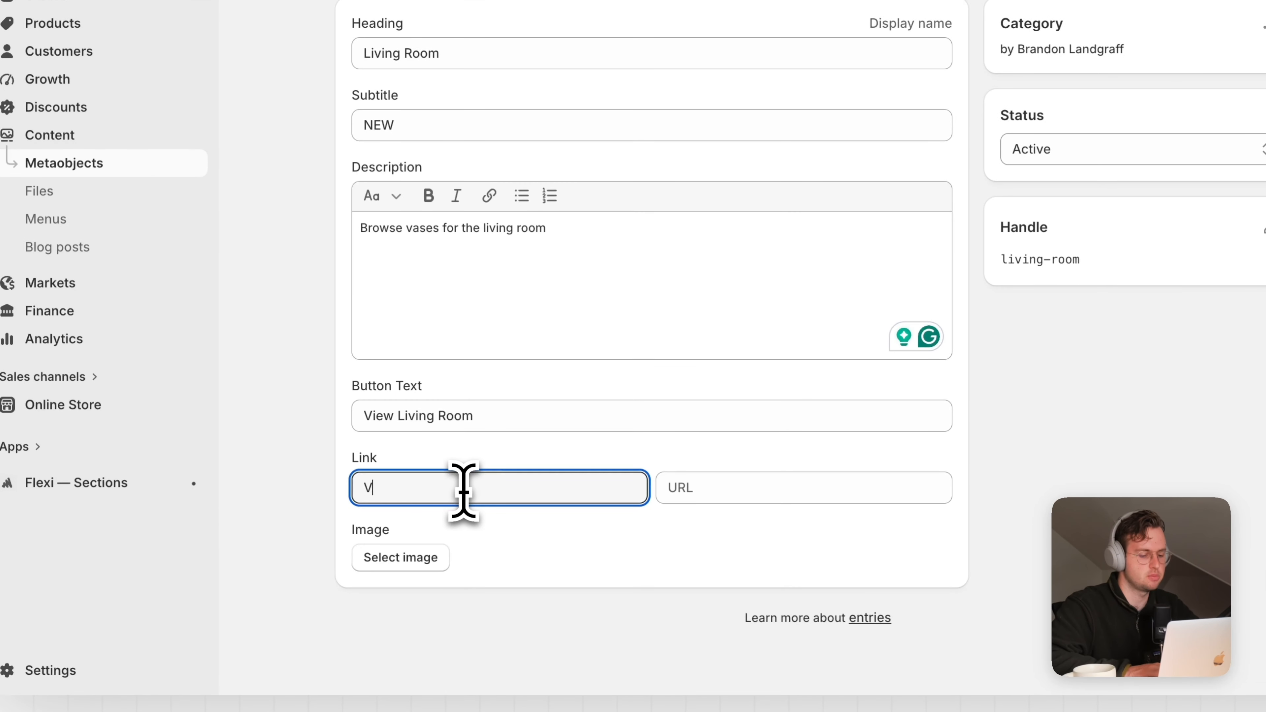
{"action": "type", "text": "View Category"}
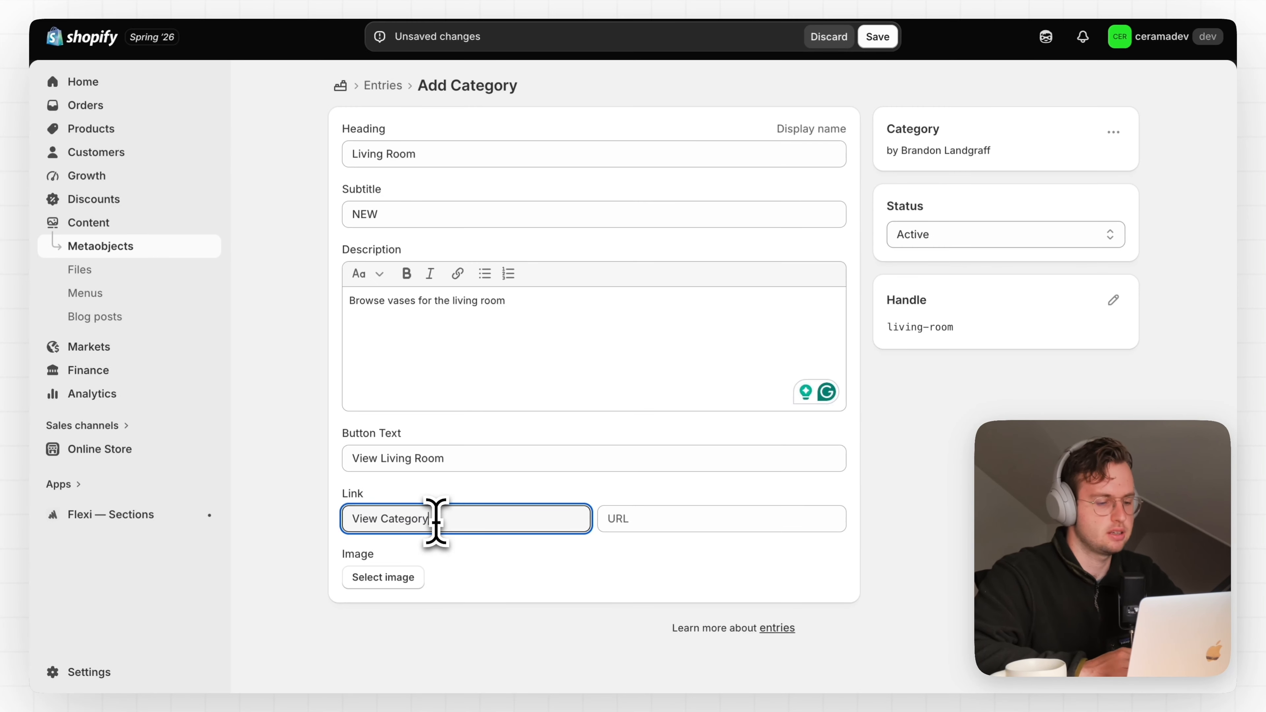
{"action": "left_click", "coordinate": [630, 525]}
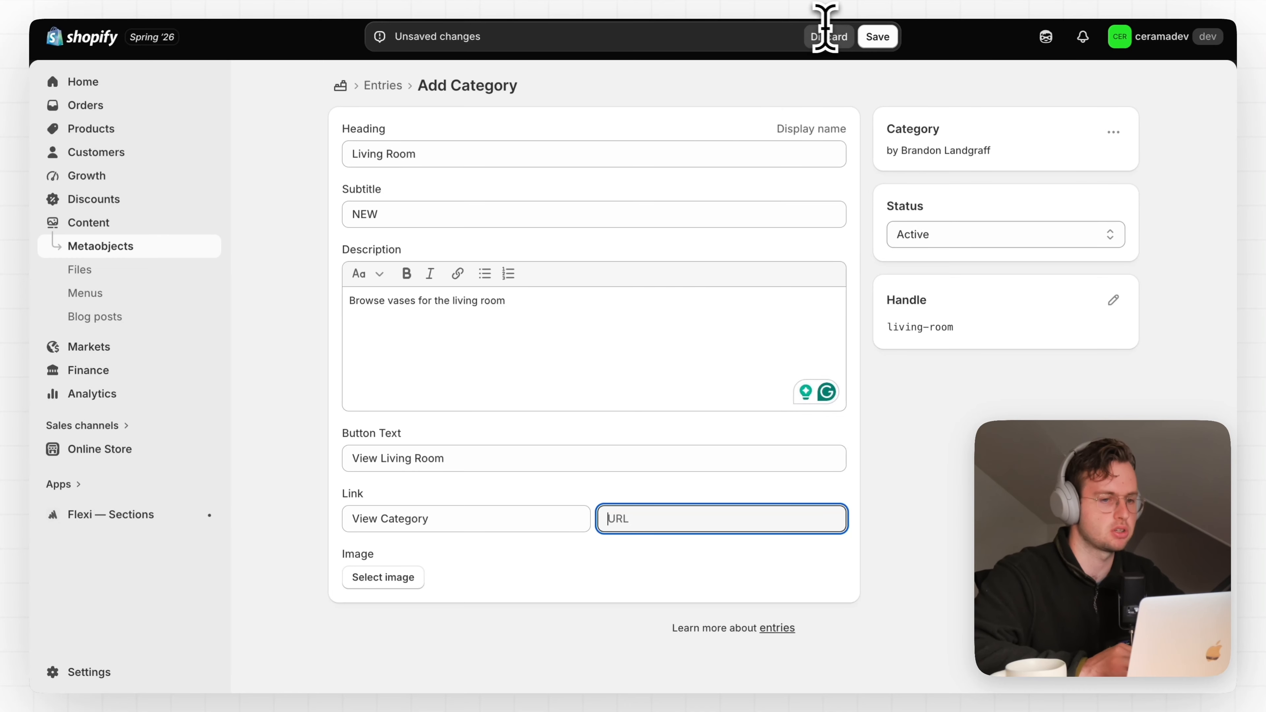
{"action": "type", "text": "/coll"}
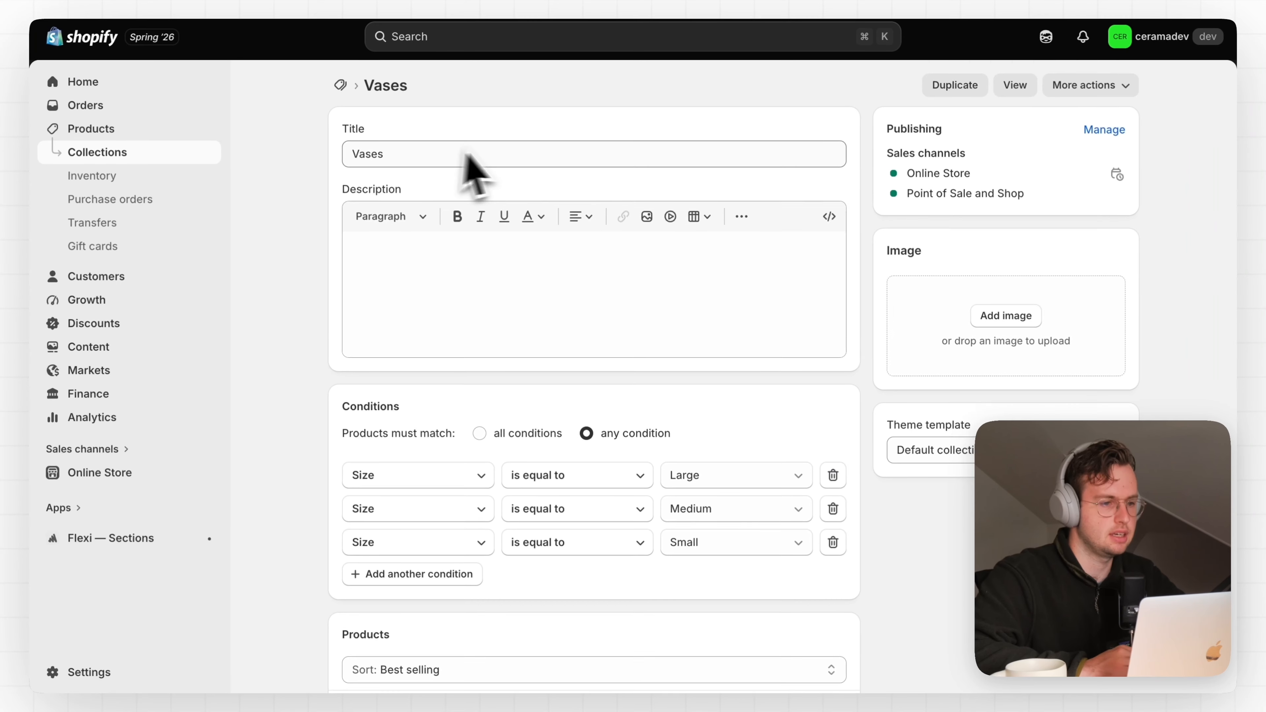
{"action": "scroll", "coordinate": [439, 225], "scroll_direction": "down", "scroll_amount": 6}
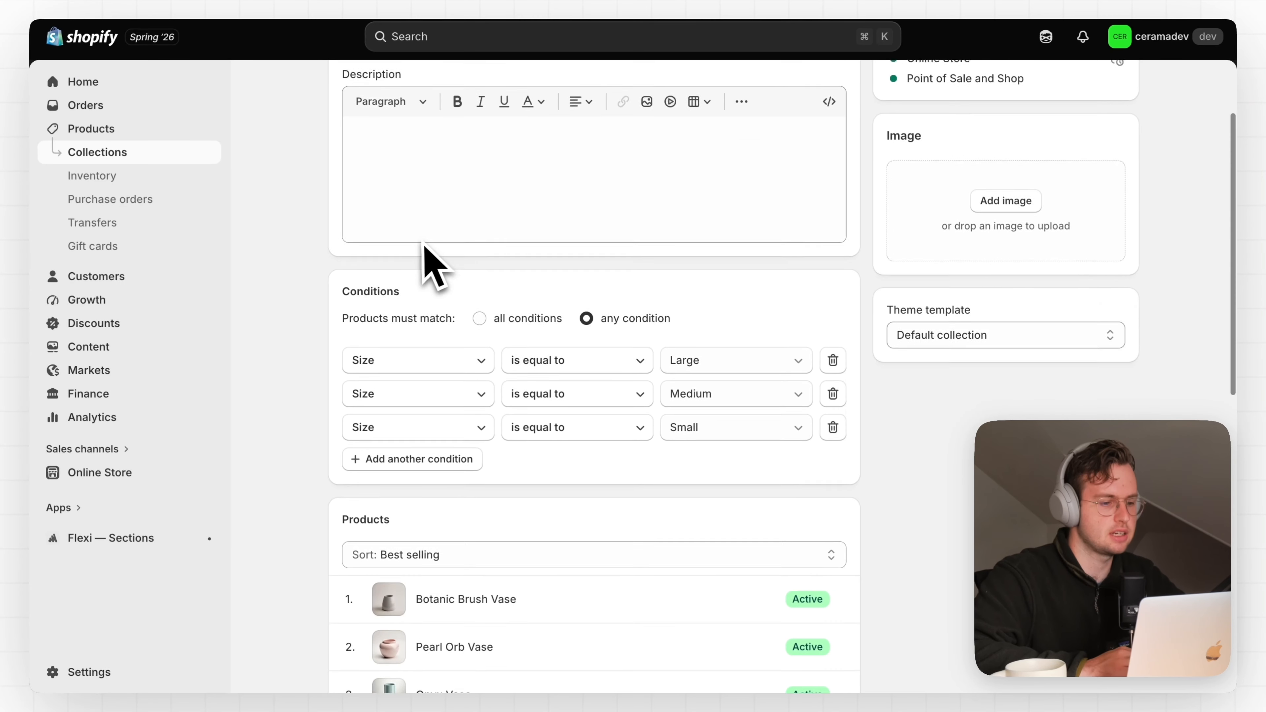
{"action": "scroll", "coordinate": [424, 248], "scroll_direction": "down", "scroll_amount": 8}
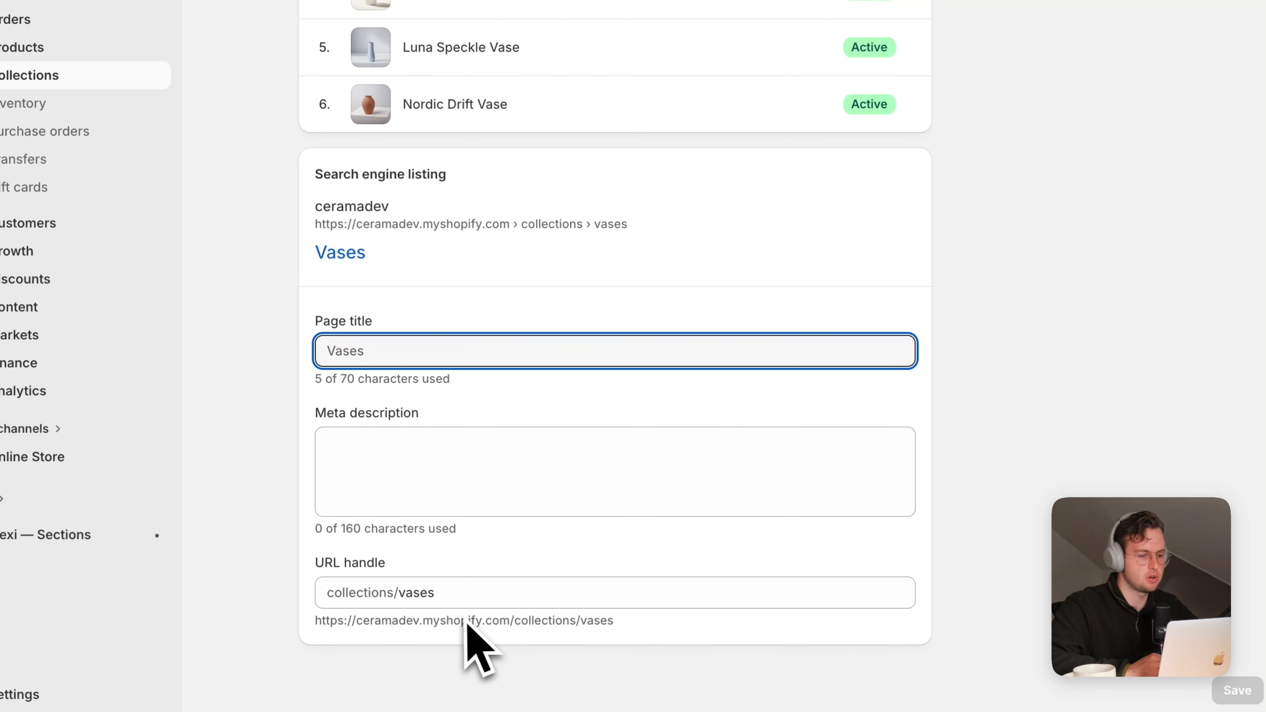
{"action": "left_click_drag", "start_coordinate": [616, 629], "coordinate": [319, 618]}
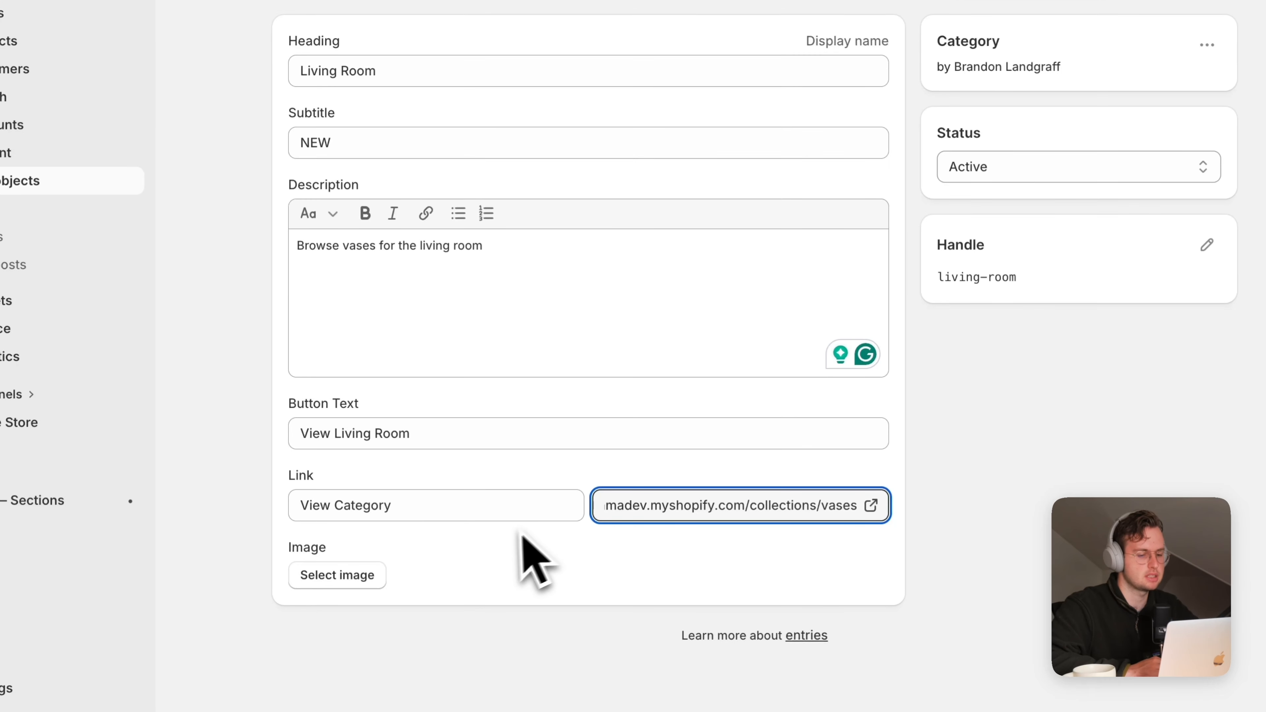
{"action": "left_click", "coordinate": [523, 555]}
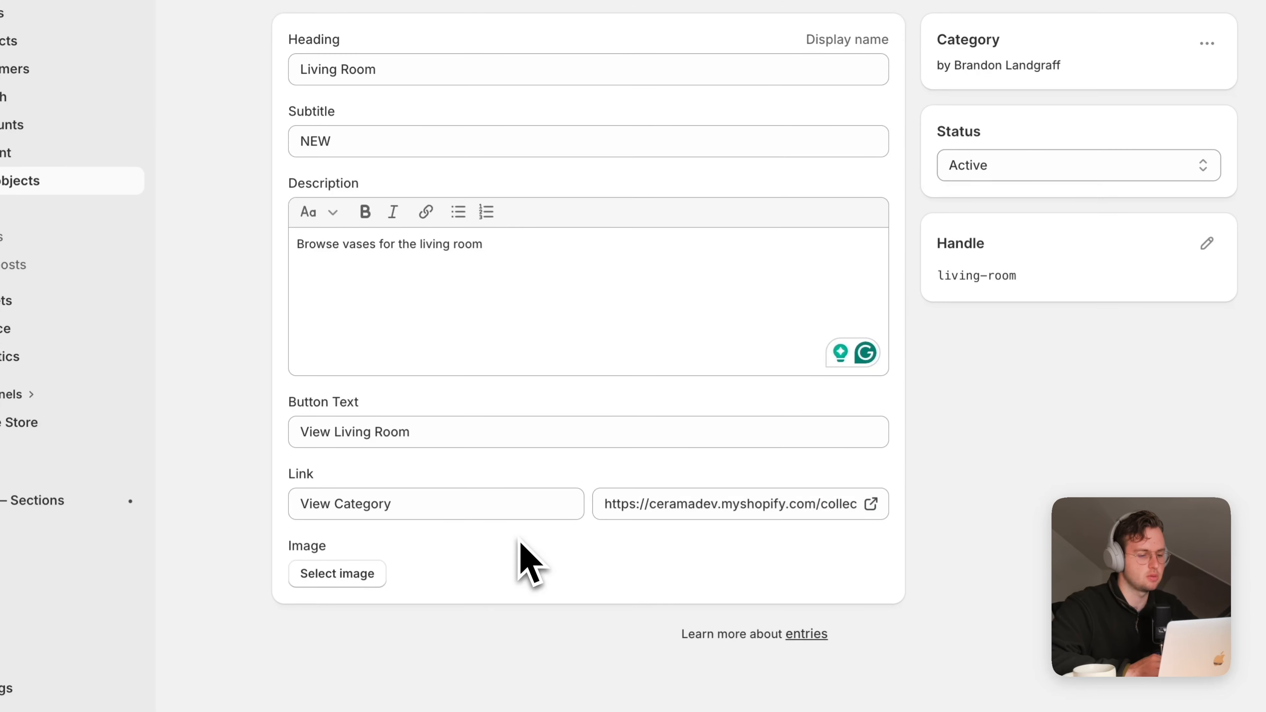
Choose the sofa photo as the entry image, save, and list all Category entries
{"action": "left_click", "coordinate": [344, 579]}
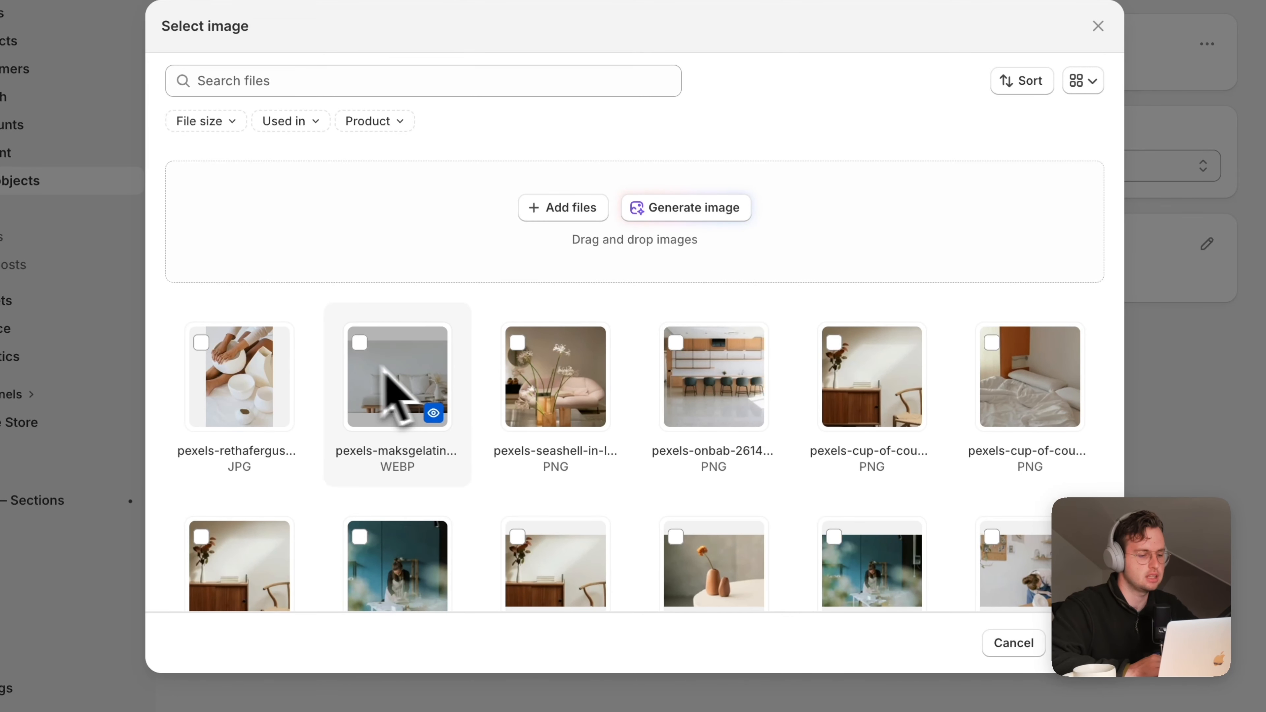
{"action": "scroll", "coordinate": [449, 379], "scroll_direction": "down", "scroll_amount": 2}
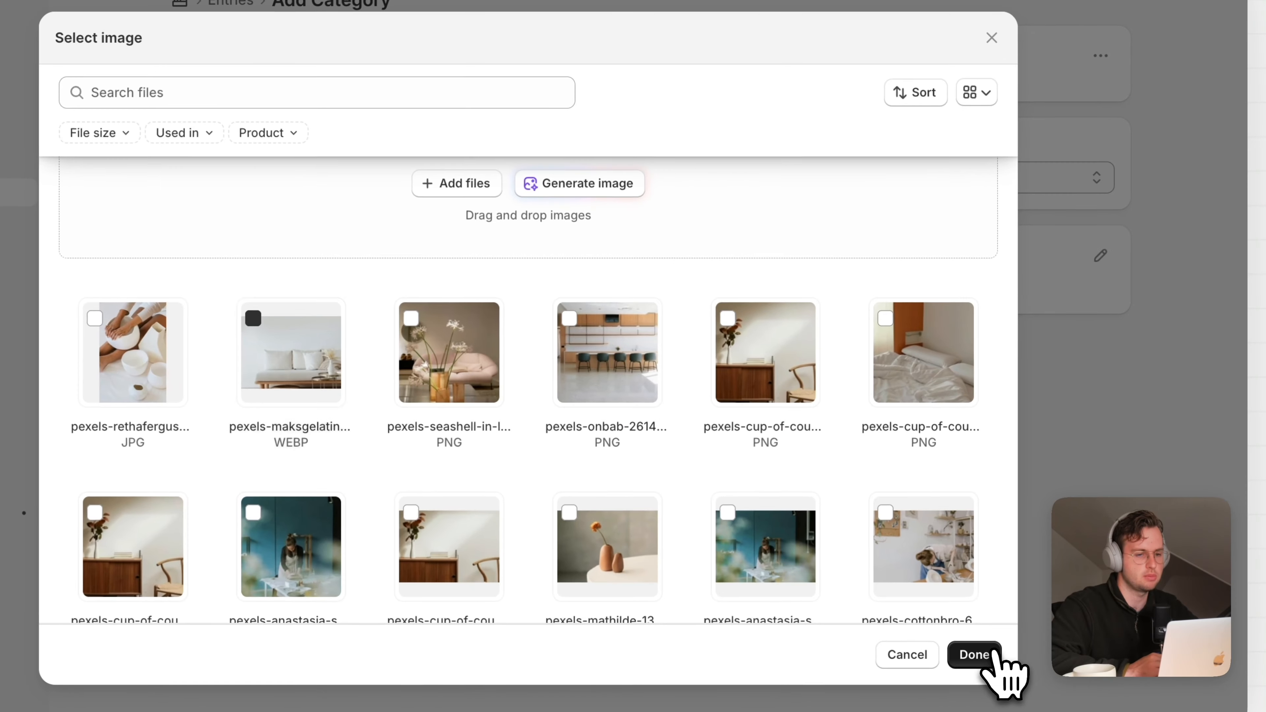
{"action": "left_click", "coordinate": [1087, 643]}
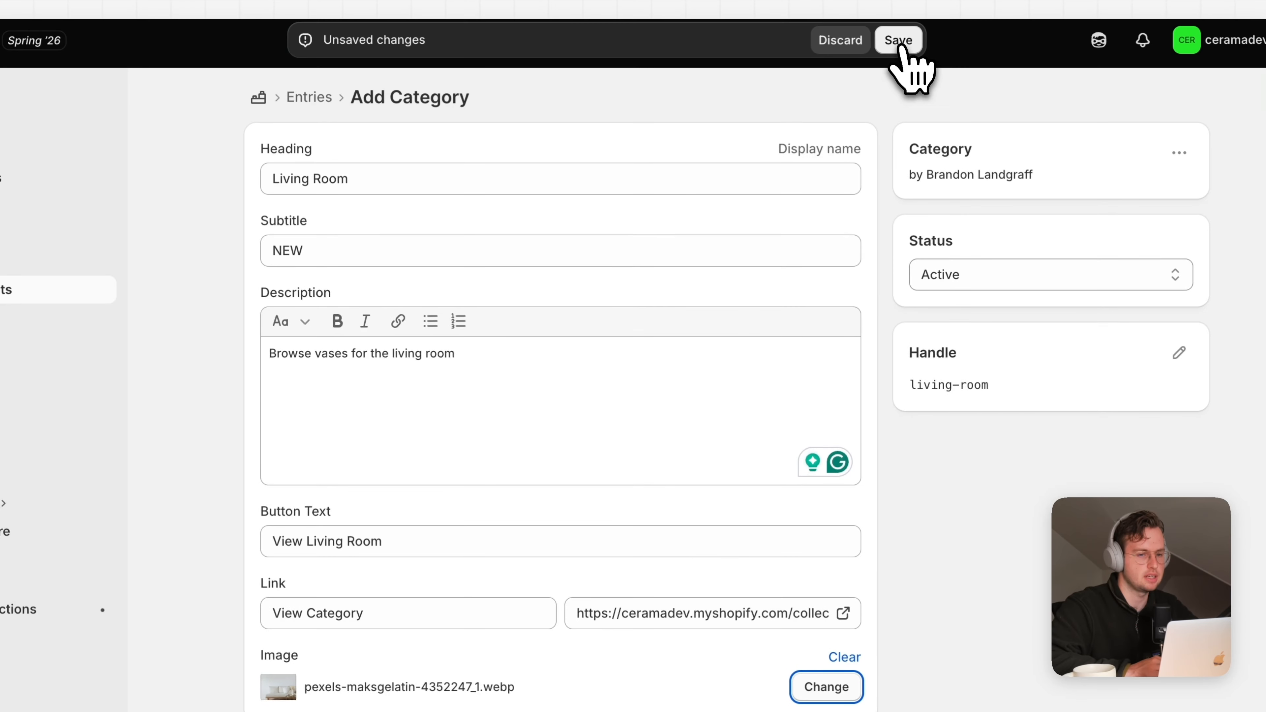
{"action": "left_click", "coordinate": [900, 38]}
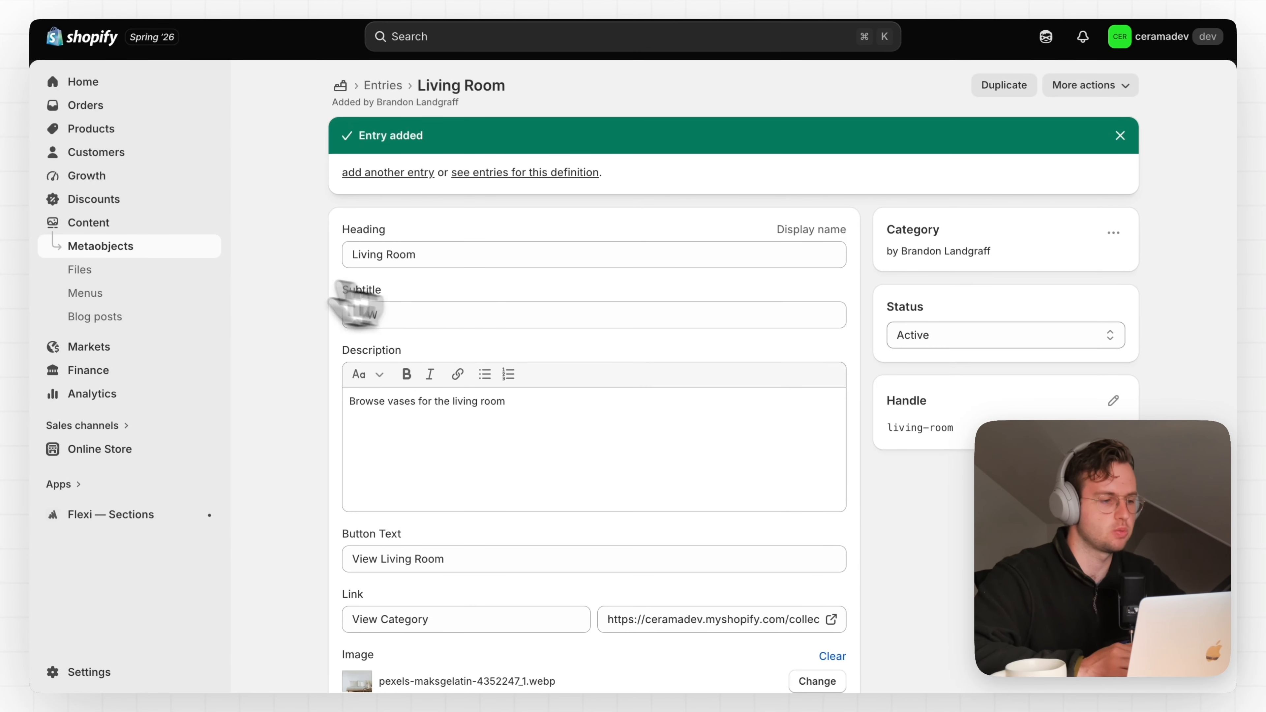
{"action": "left_click", "coordinate": [147, 246]}
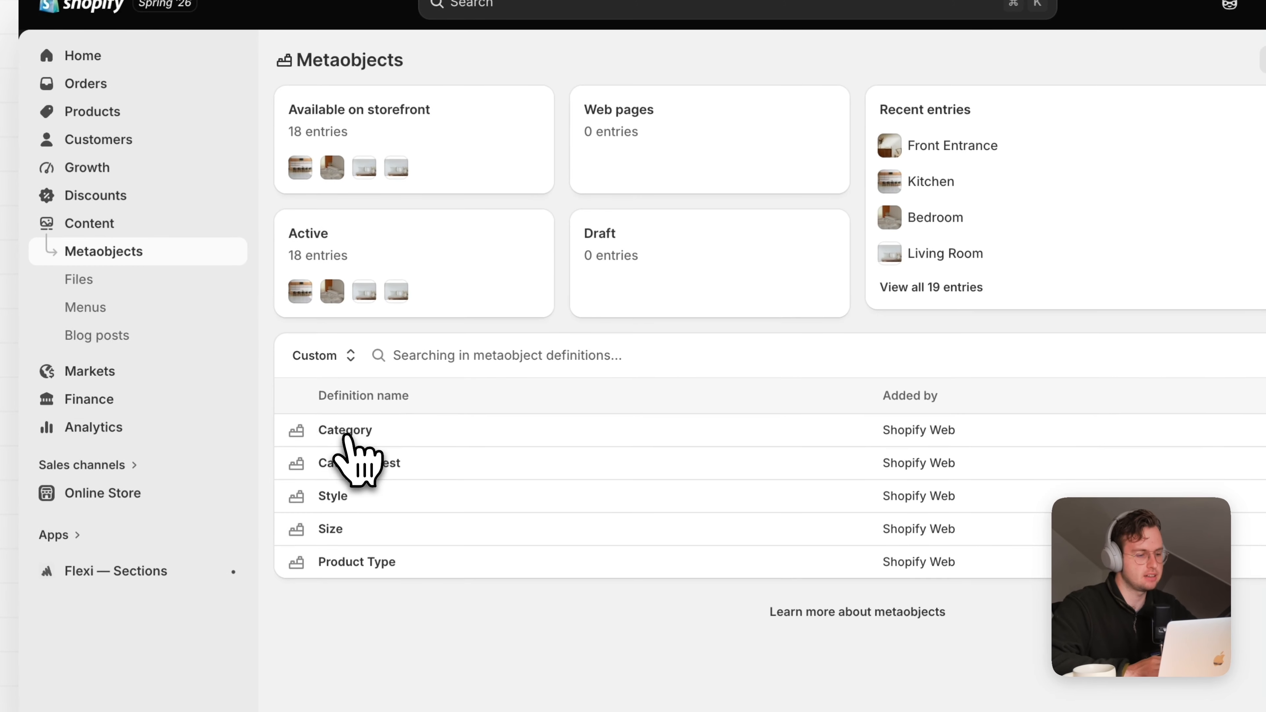
{"action": "left_click", "coordinate": [304, 398]}
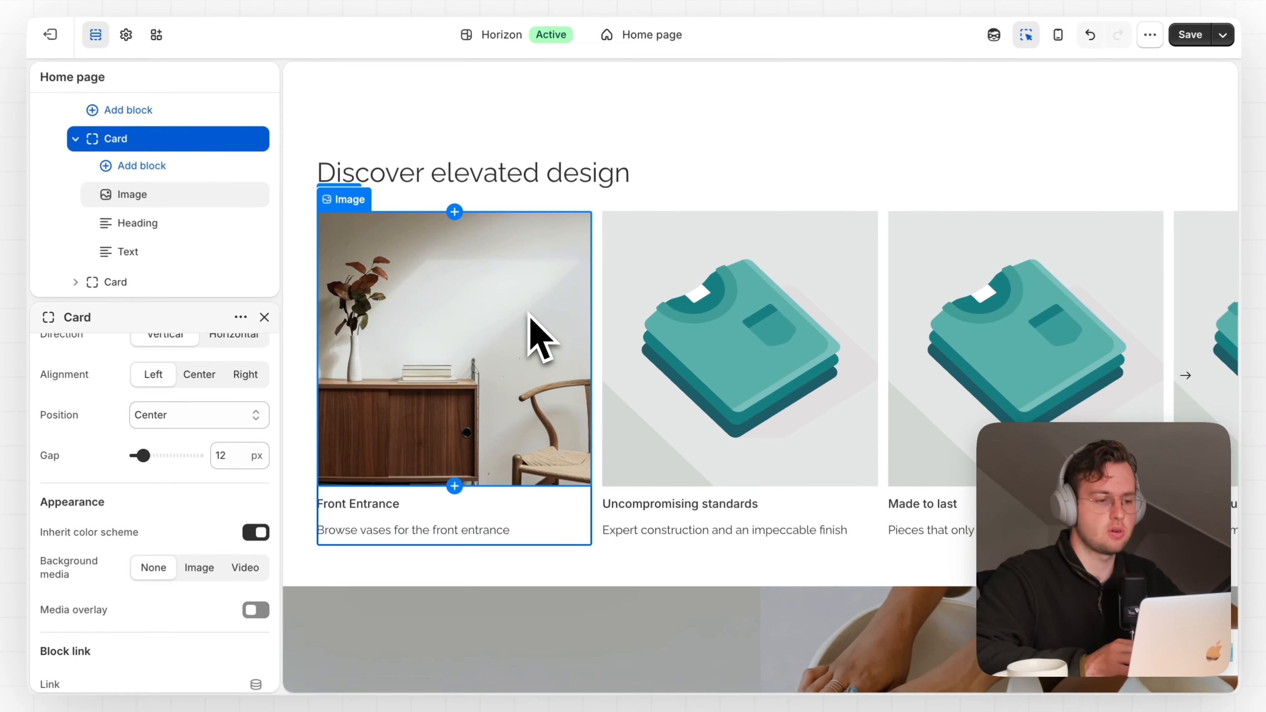
{"action": "scroll", "coordinate": [140, 190], "scroll_direction": "up", "scroll_amount": 5}
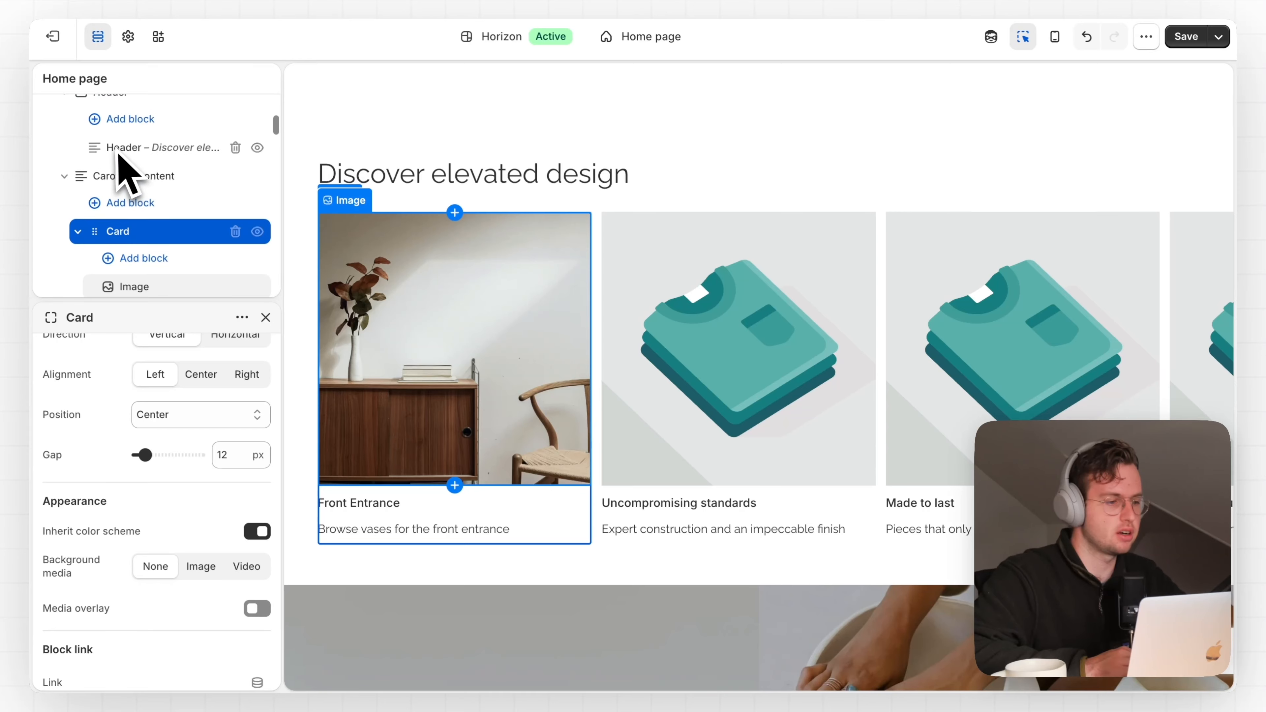
{"action": "scroll", "coordinate": [115, 189], "scroll_direction": "up", "scroll_amount": 1}
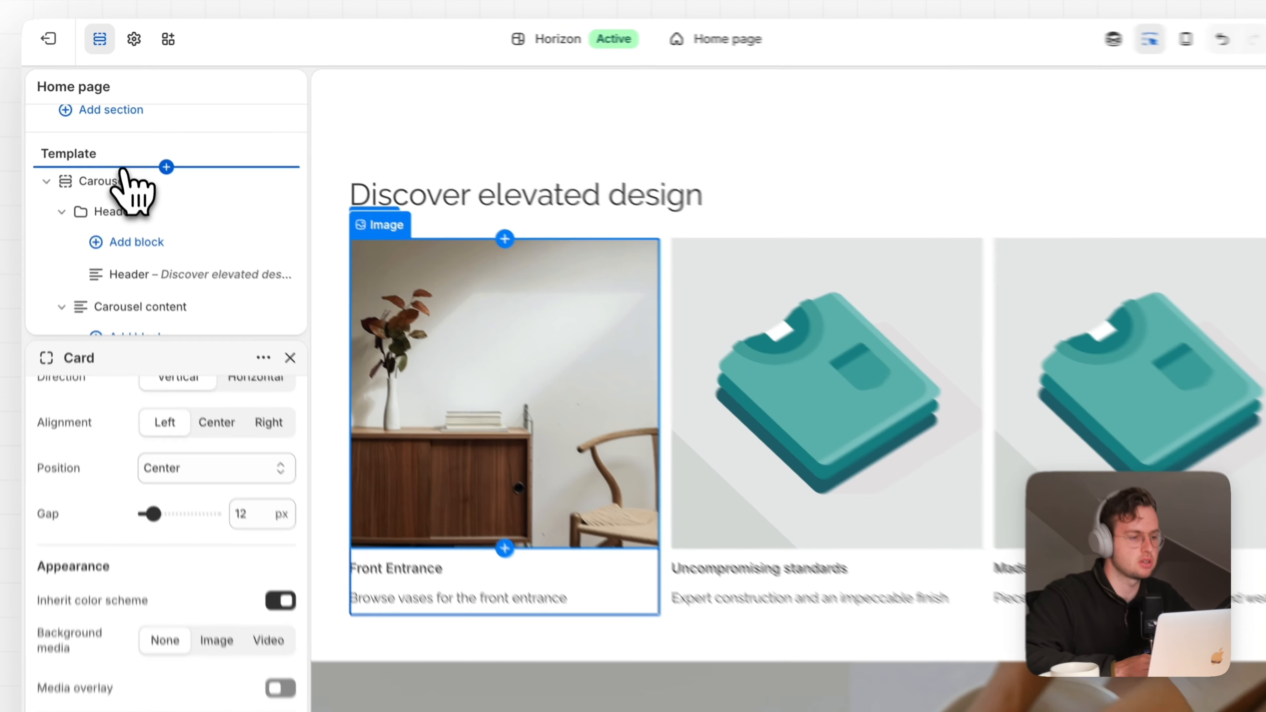
{"action": "left_click", "coordinate": [156, 149]}
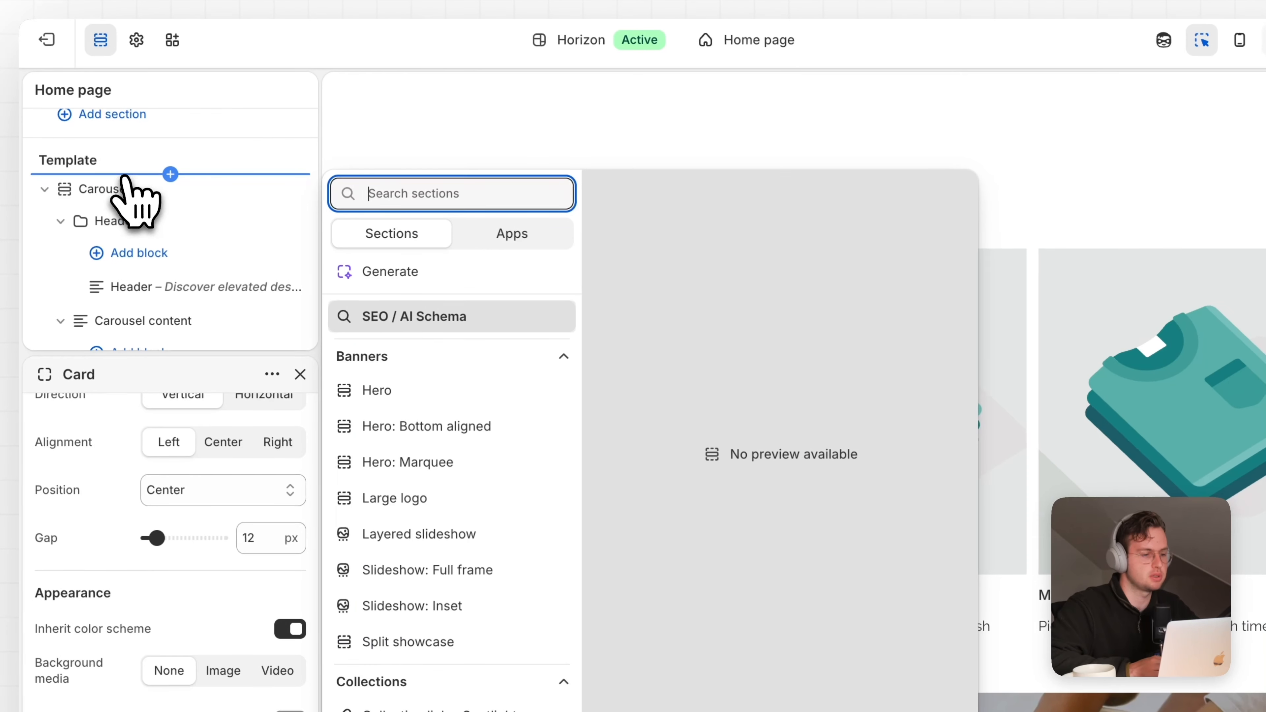
{"action": "type", "text": "Carous"}
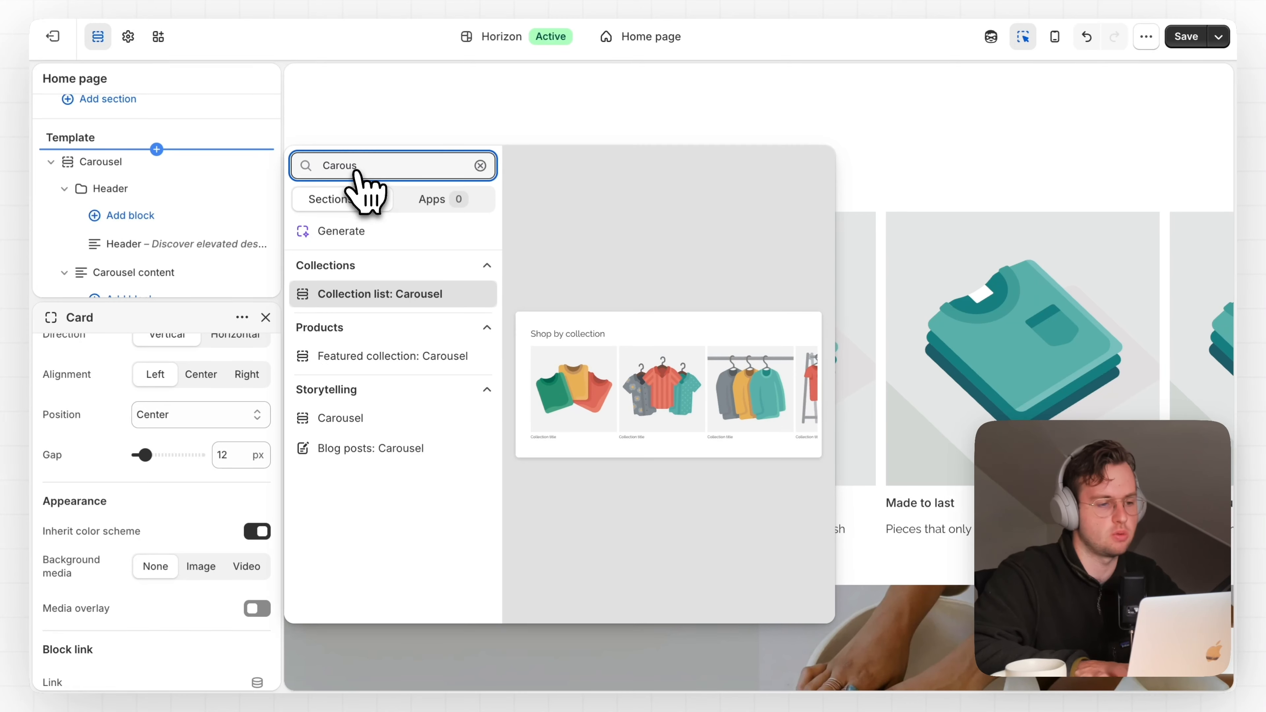
{"action": "key", "text": "BackSpace"}
{"action": "key", "text": "BackSpace"}
{"action": "key", "text": "BackSpace"}
{"action": "key", "text": "BackSpace"}
{"action": "key", "text": "BackSpace"}
{"action": "key", "text": "BackSpace"}
{"action": "key", "text": "Escape"}
{"action": "left_click", "coordinate": [209, 195]}
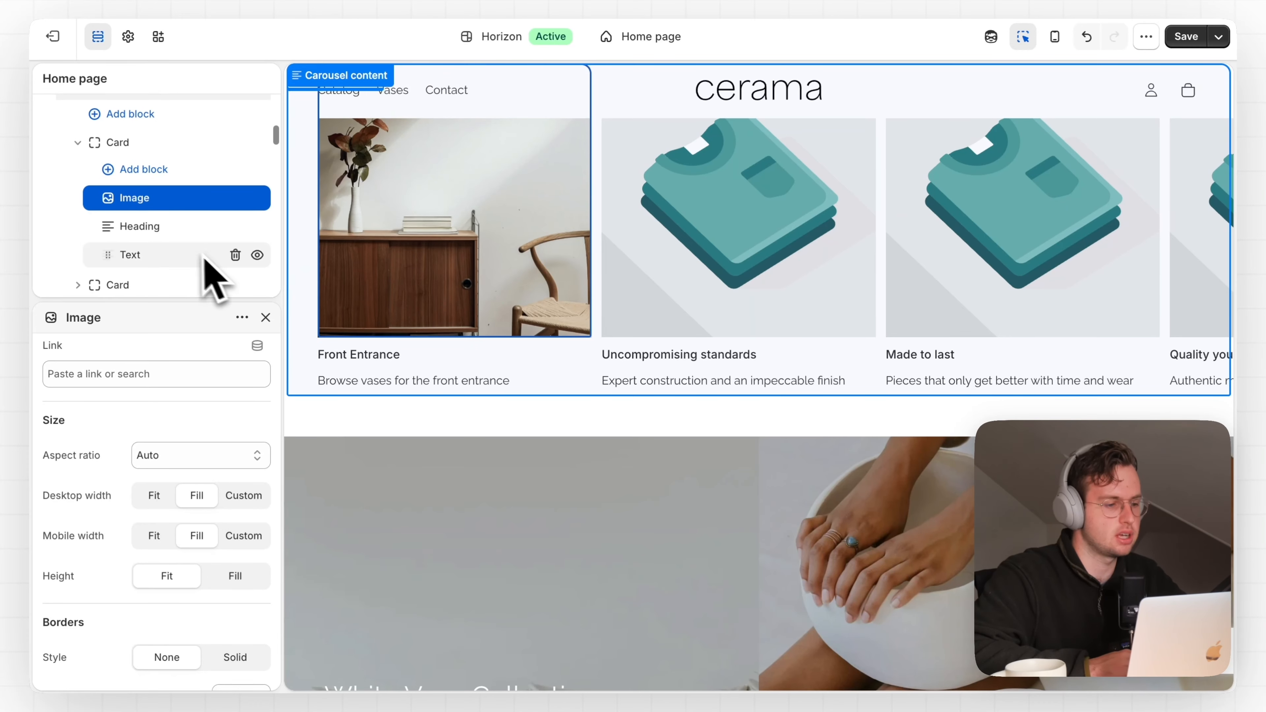
Connect the second carousel card's image to the Bedroom category entry's Image
{"action": "left_click", "coordinate": [633, 325]}
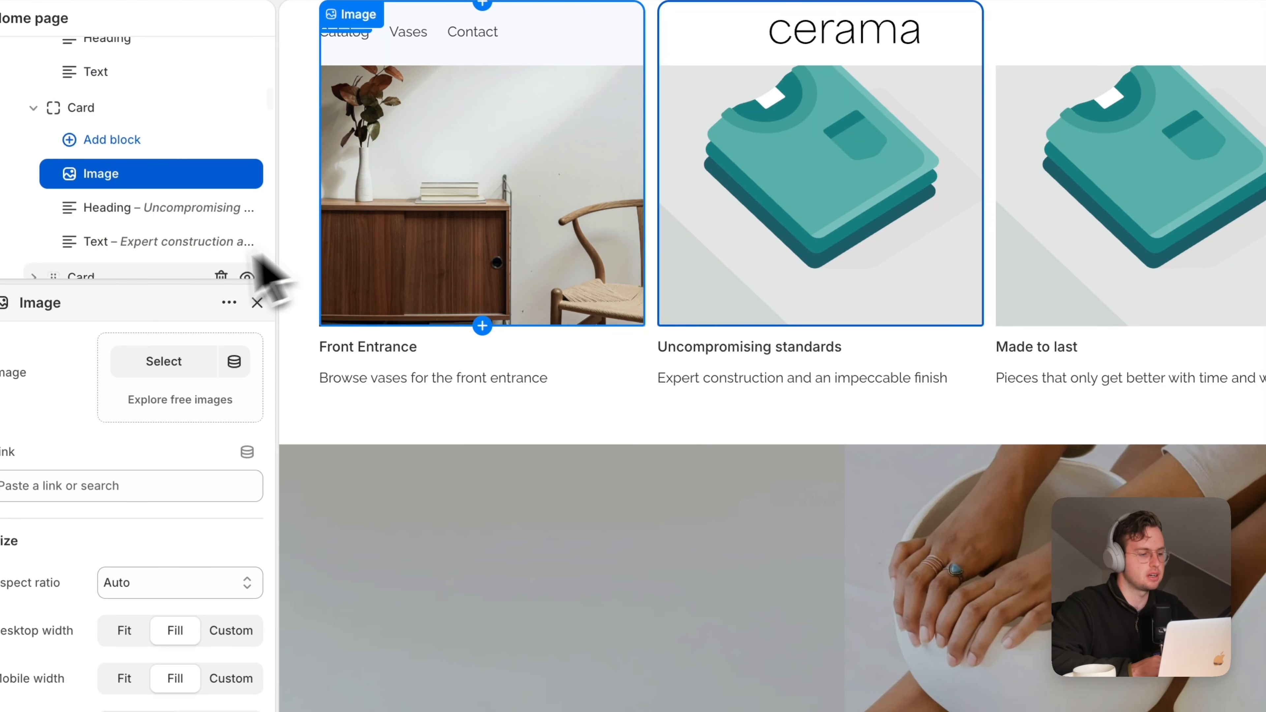
{"action": "left_click", "coordinate": [234, 361]}
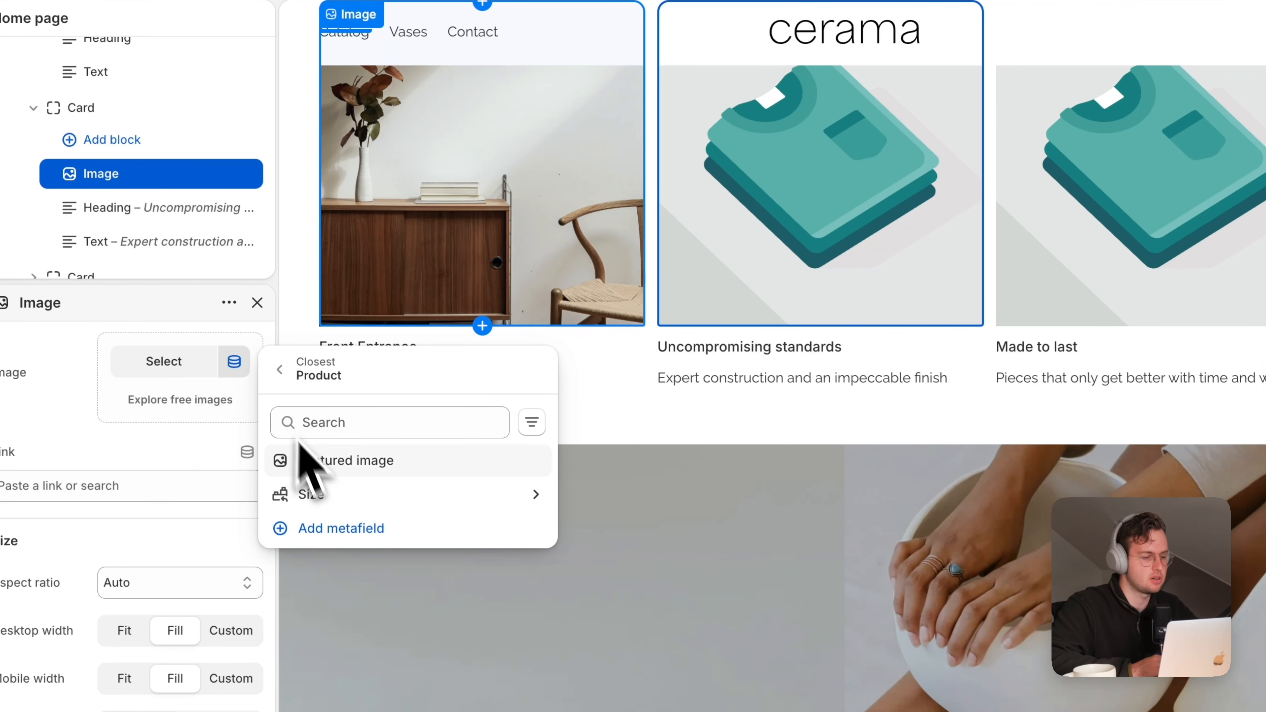
{"action": "left_click", "coordinate": [280, 370]}
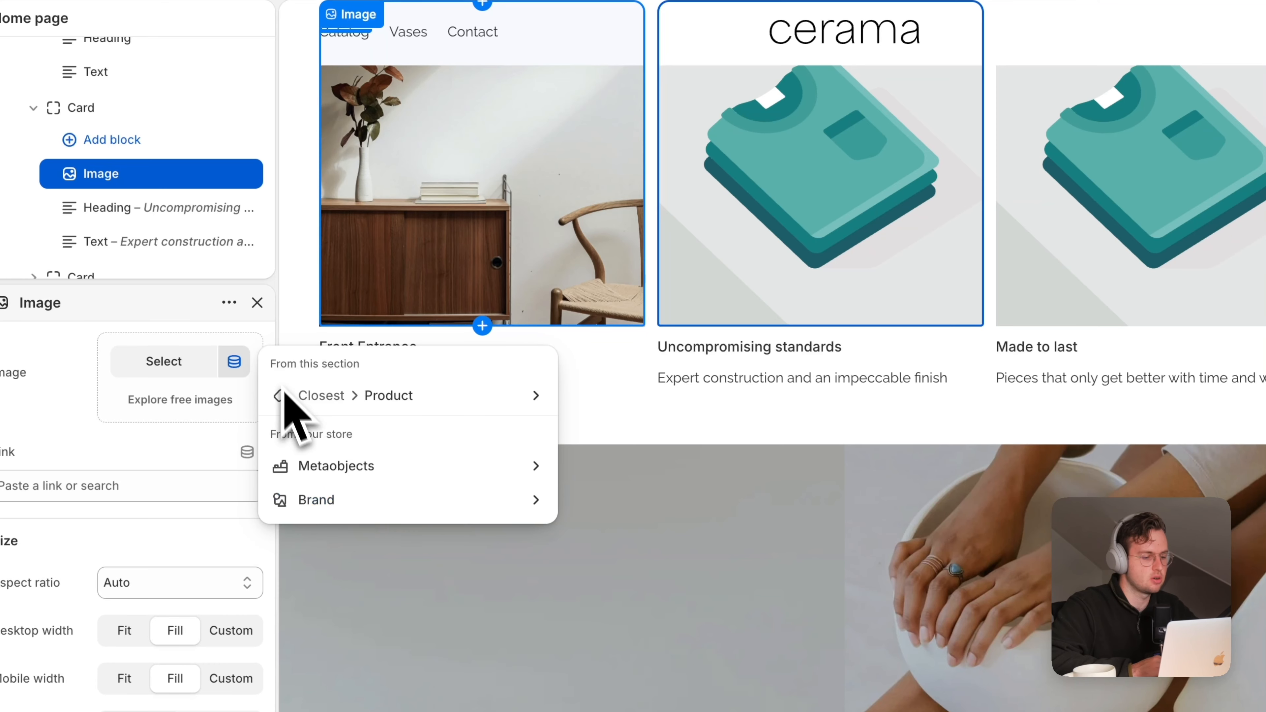
{"action": "left_click", "coordinate": [335, 472]}
{"action": "left_click", "coordinate": [386, 464]}
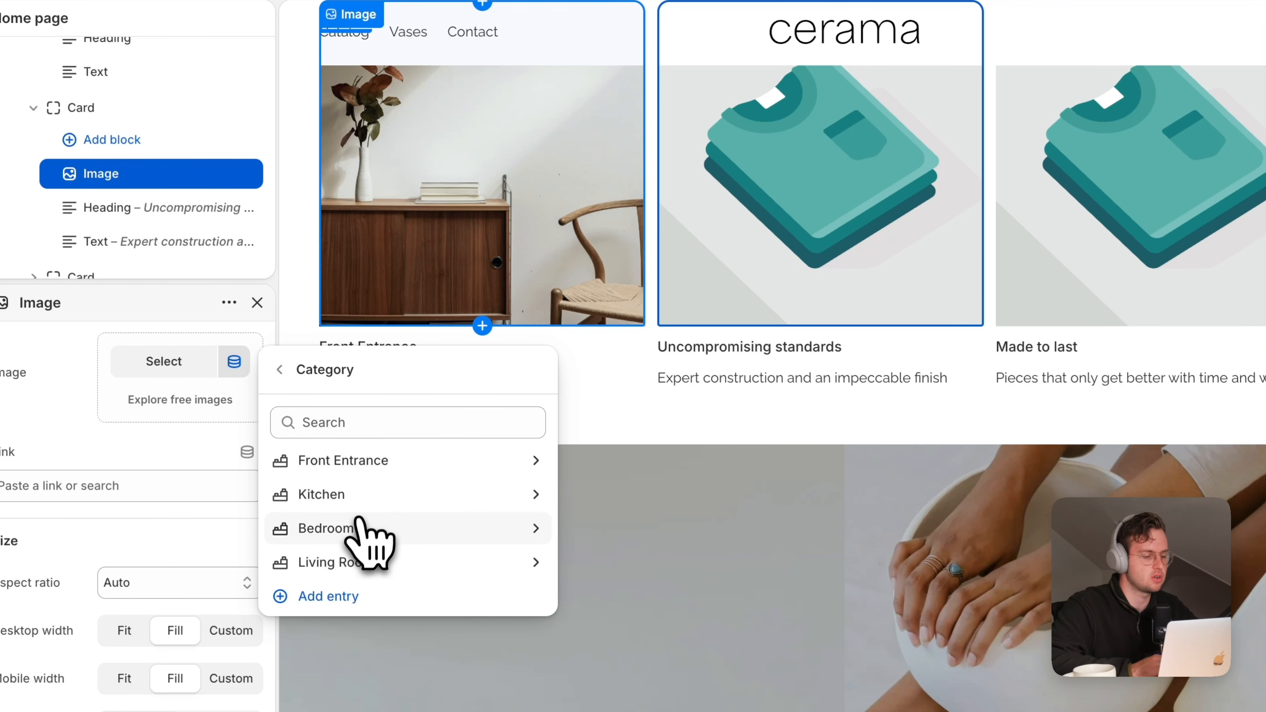
{"action": "left_click", "coordinate": [366, 530]}
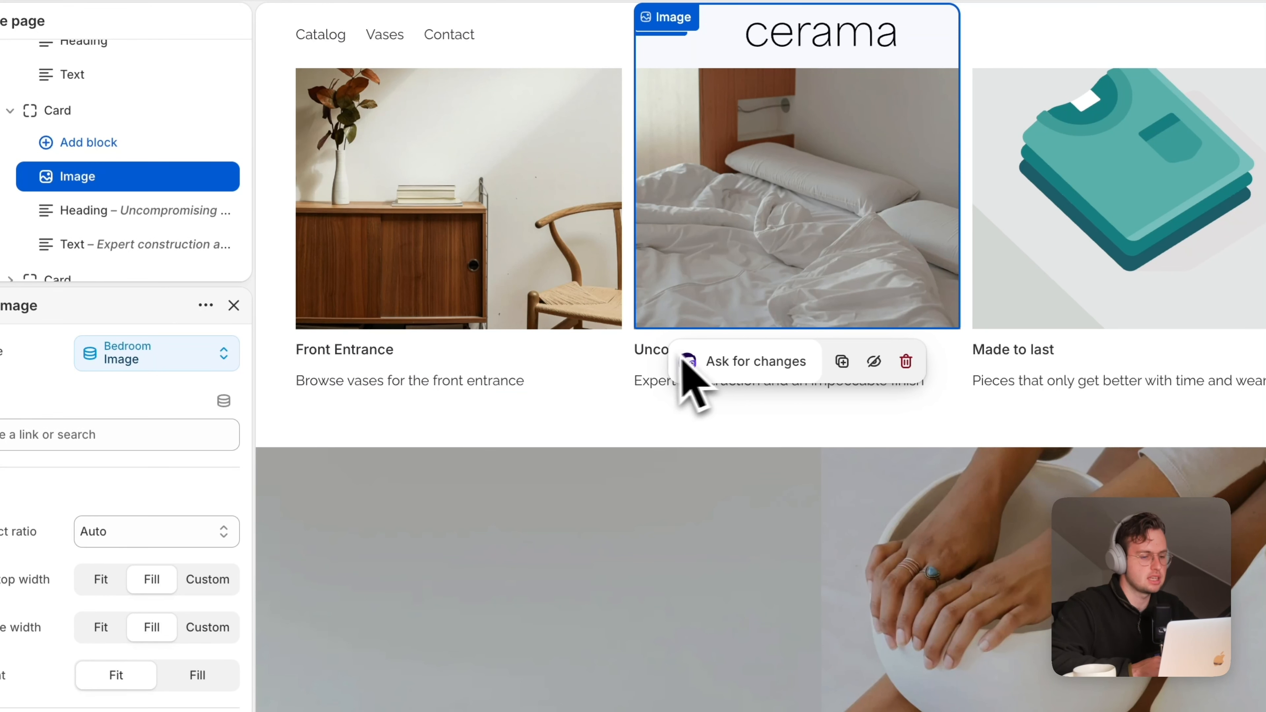
Replace the card's static heading and text with the Bedroom Heading and Description sources
{"action": "left_click", "coordinate": [648, 355]}
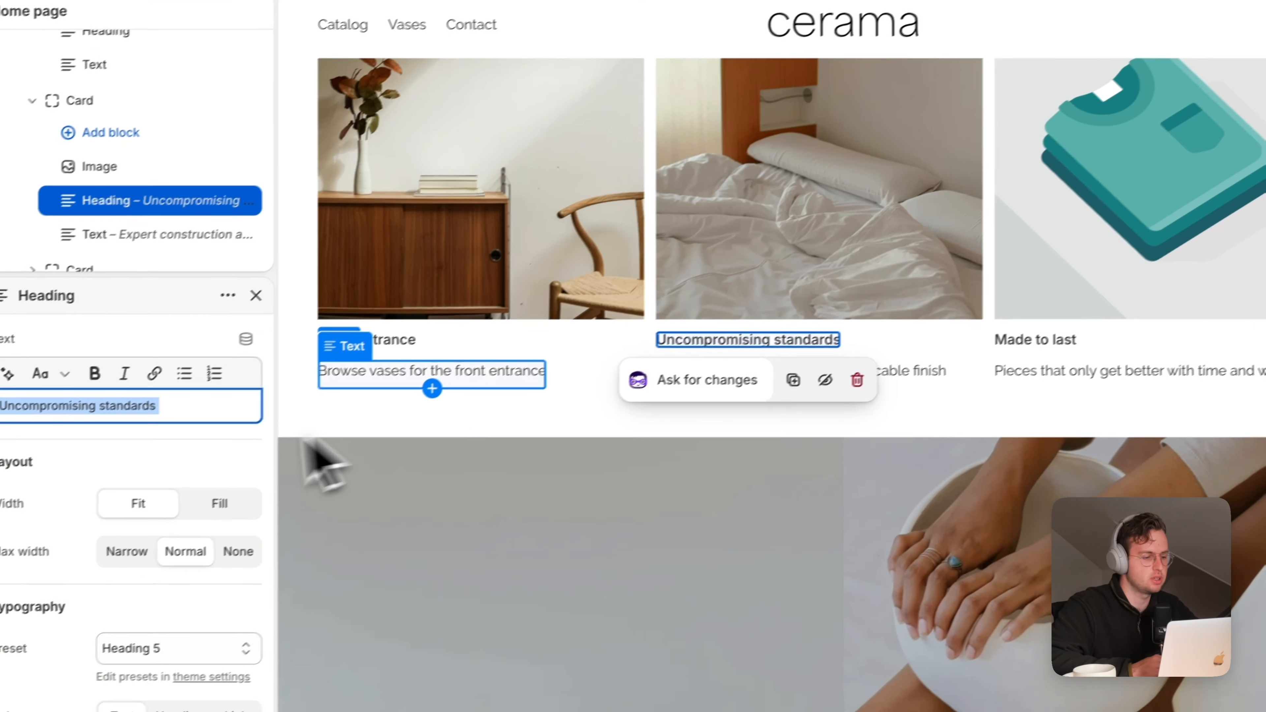
{"action": "key", "text": "BackSpace"}
{"action": "left_click", "coordinate": [263, 330]}
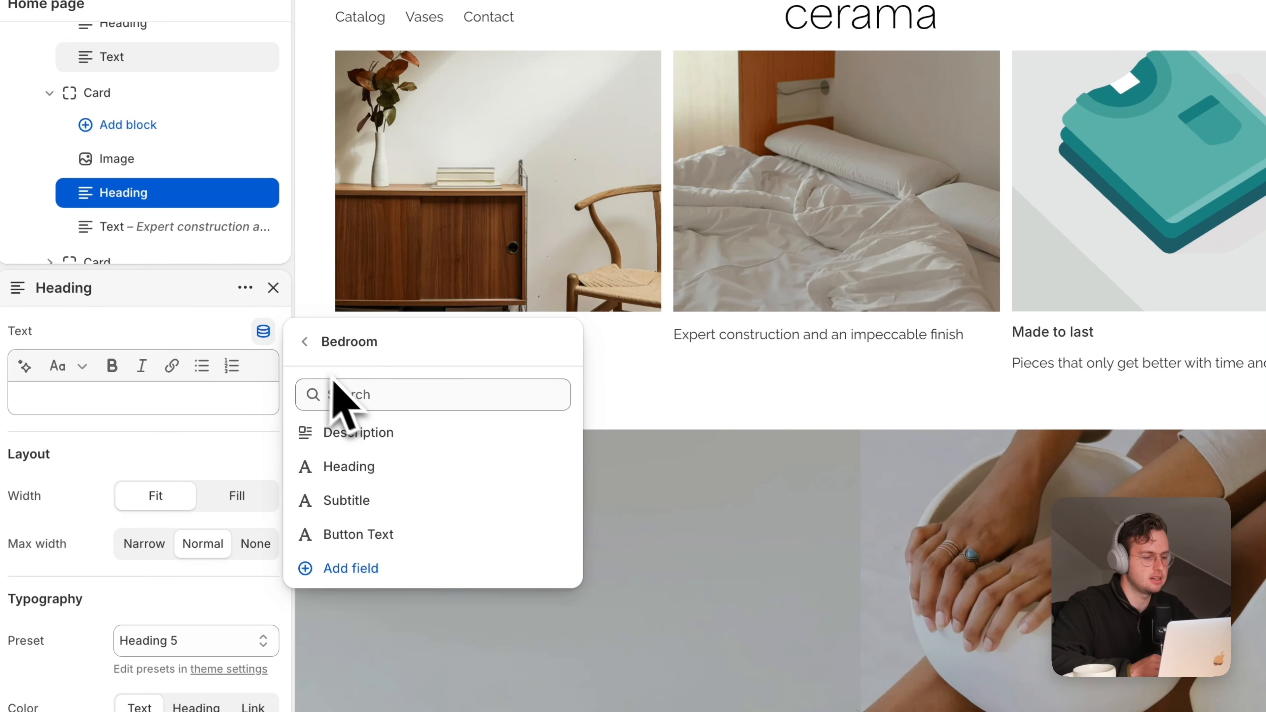
{"action": "left_click", "coordinate": [368, 475]}
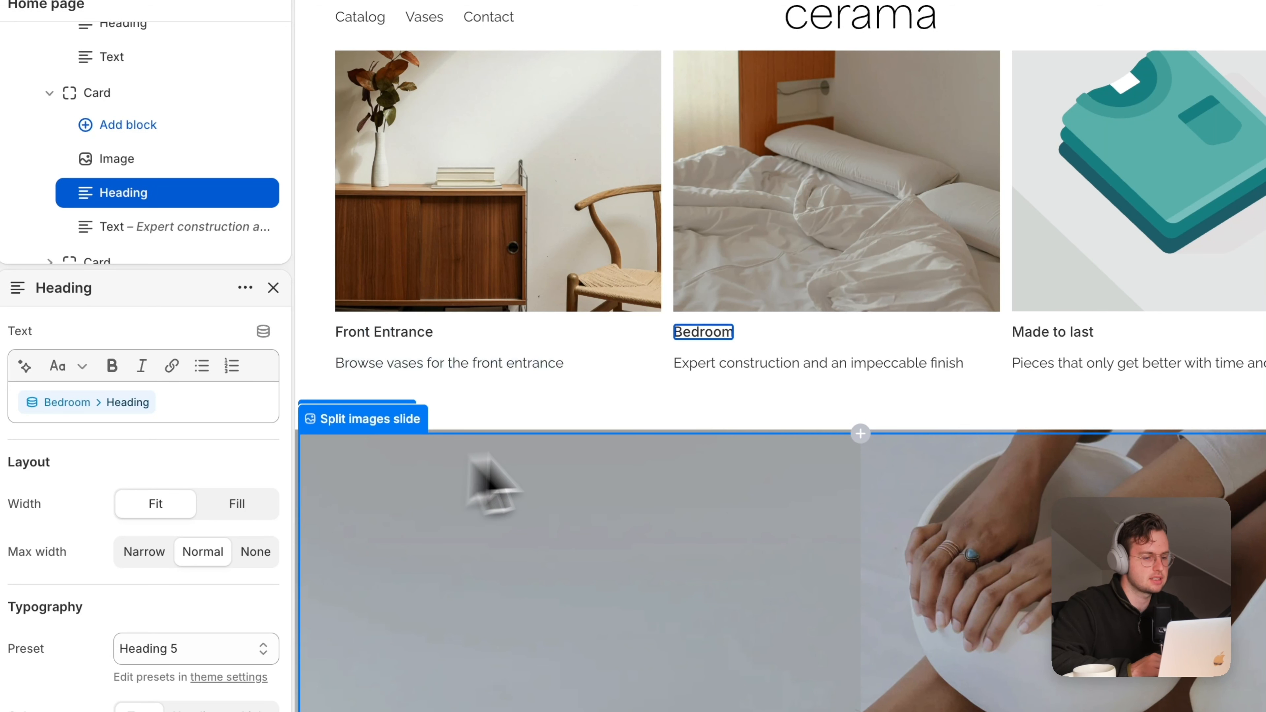
{"action": "left_click", "coordinate": [710, 370]}
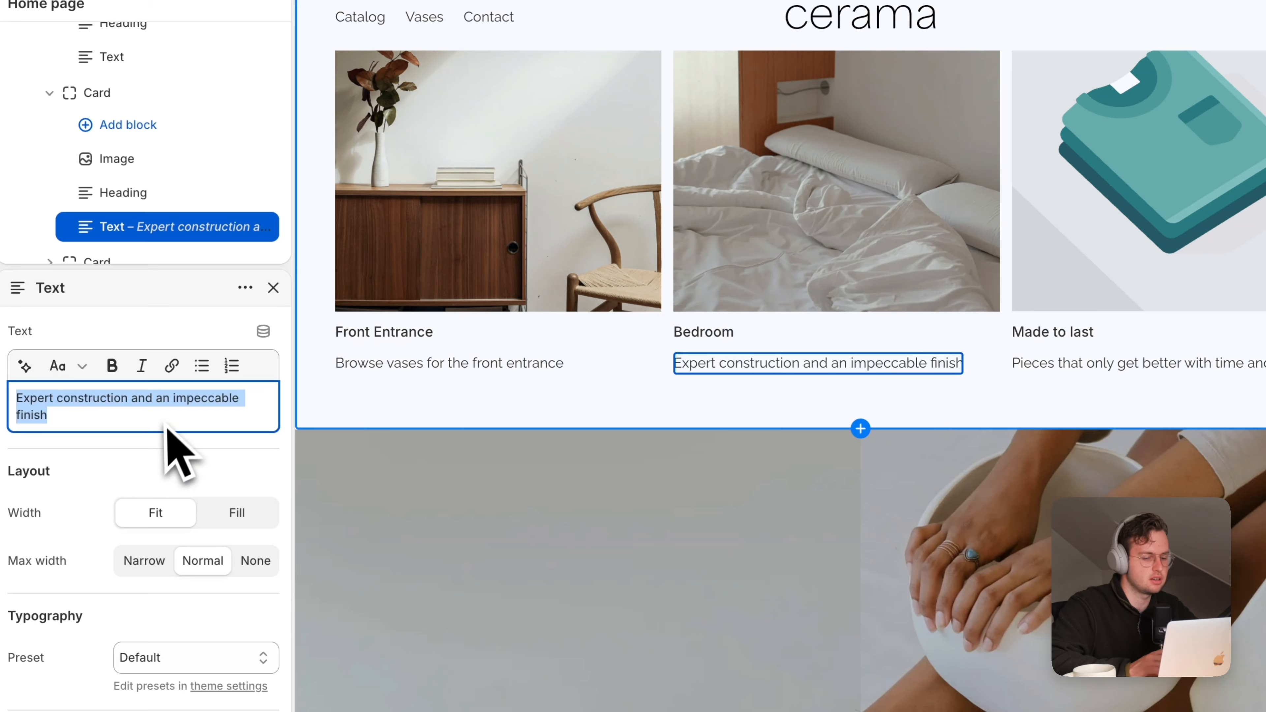
{"action": "key", "text": "BackSpace"}
{"action": "left_click", "coordinate": [264, 331]}
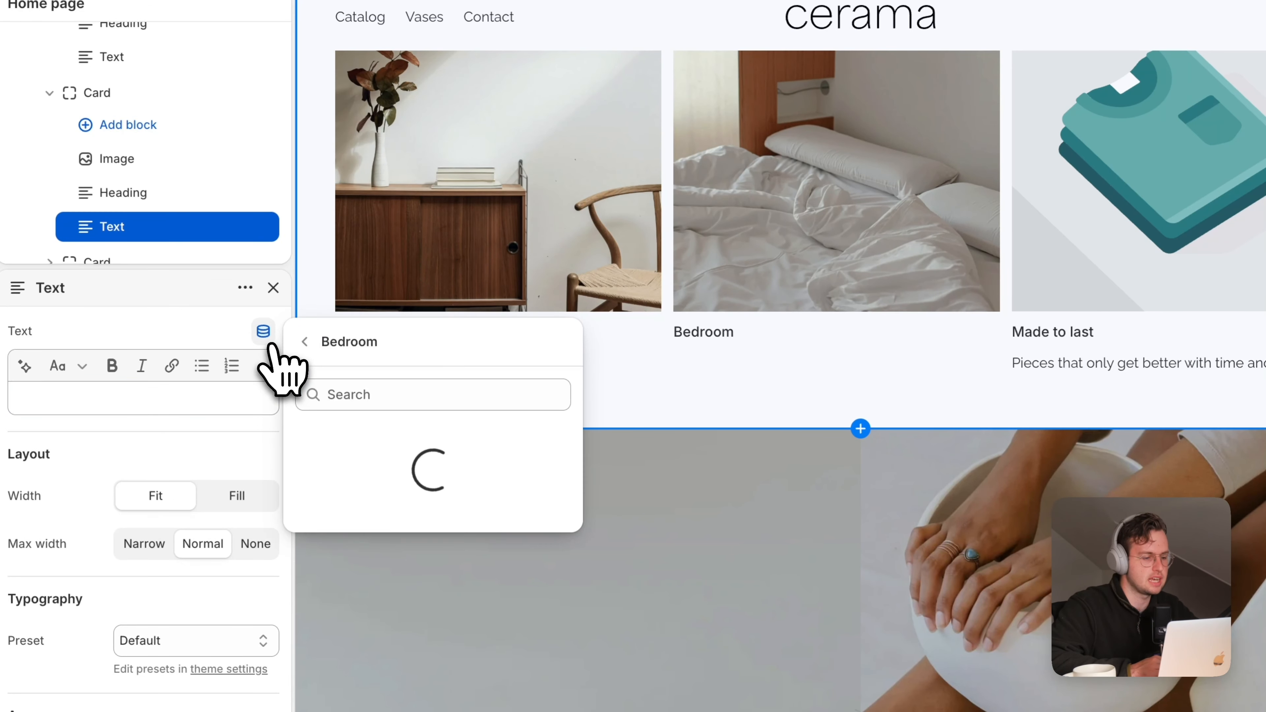
{"action": "left_click", "coordinate": [375, 434]}
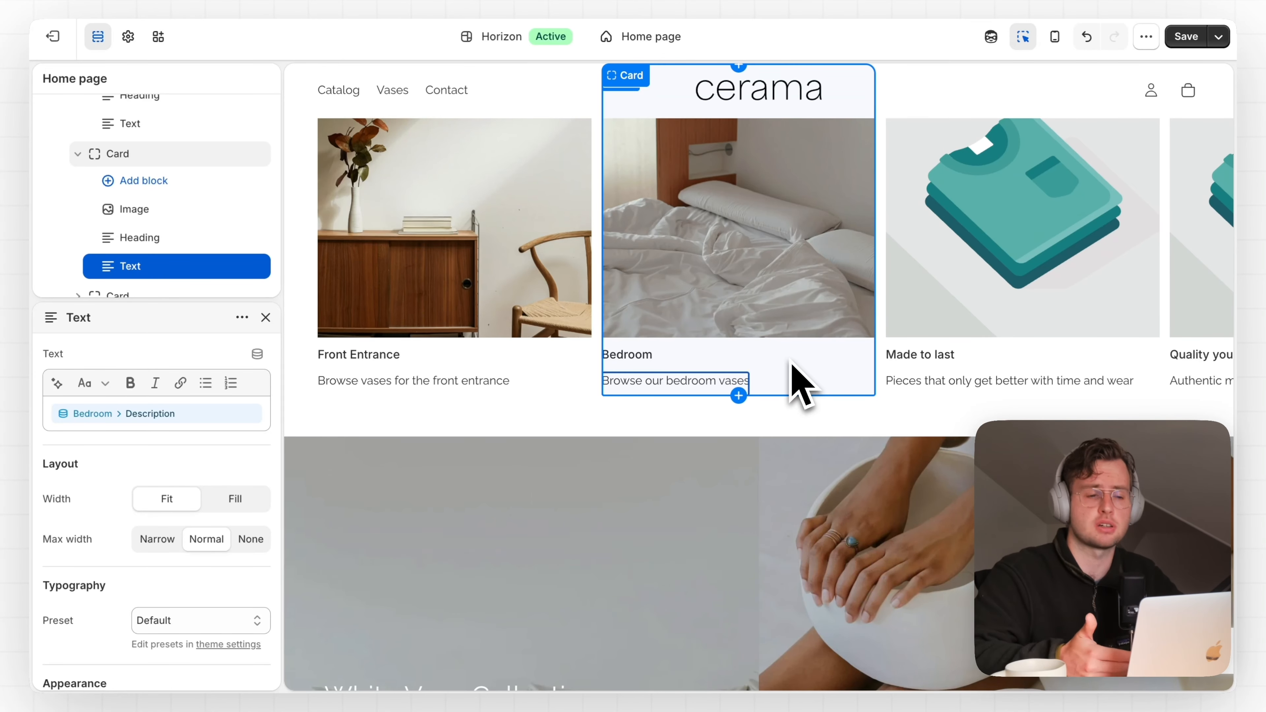
Set the Browse slider's Bedroom card desktop image to the Bedroom entry's Image
{"action": "scroll", "coordinate": [793, 367], "scroll_direction": "down", "scroll_amount": 10}
{"action": "scroll", "coordinate": [797, 385], "scroll_direction": "down", "scroll_amount": 10}
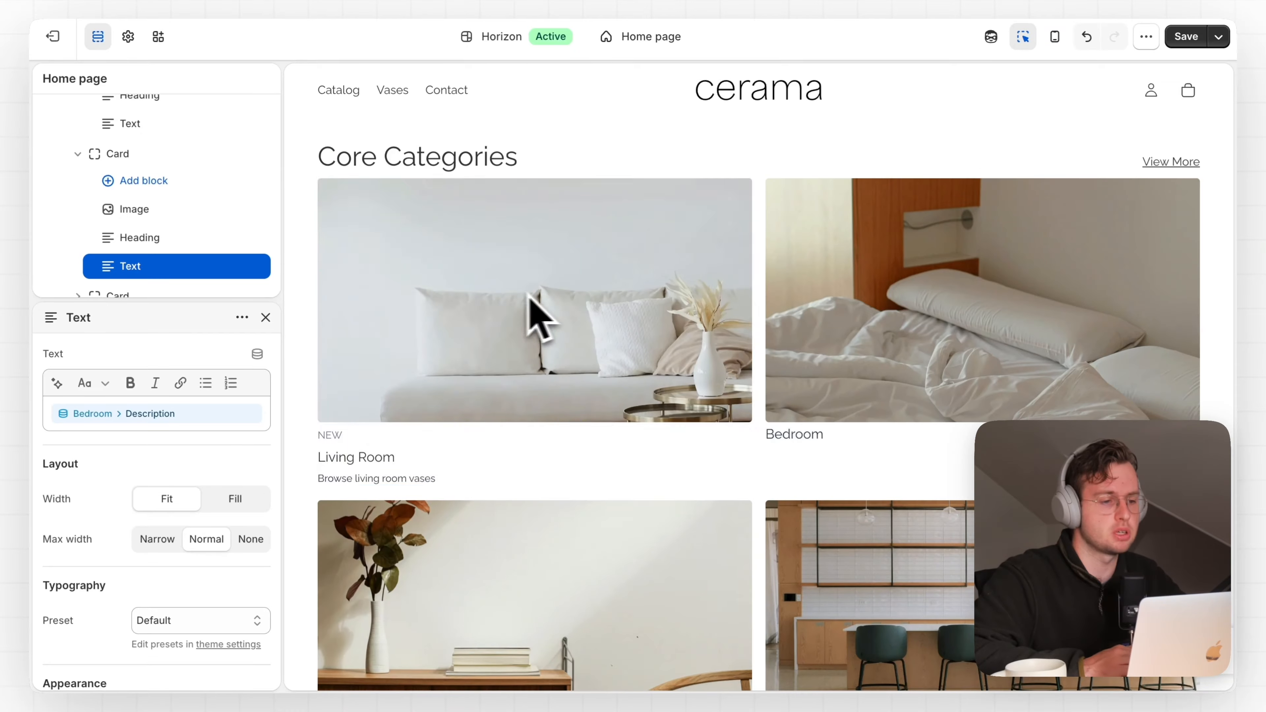
{"action": "scroll", "coordinate": [888, 384], "scroll_direction": "down", "scroll_amount": 6}
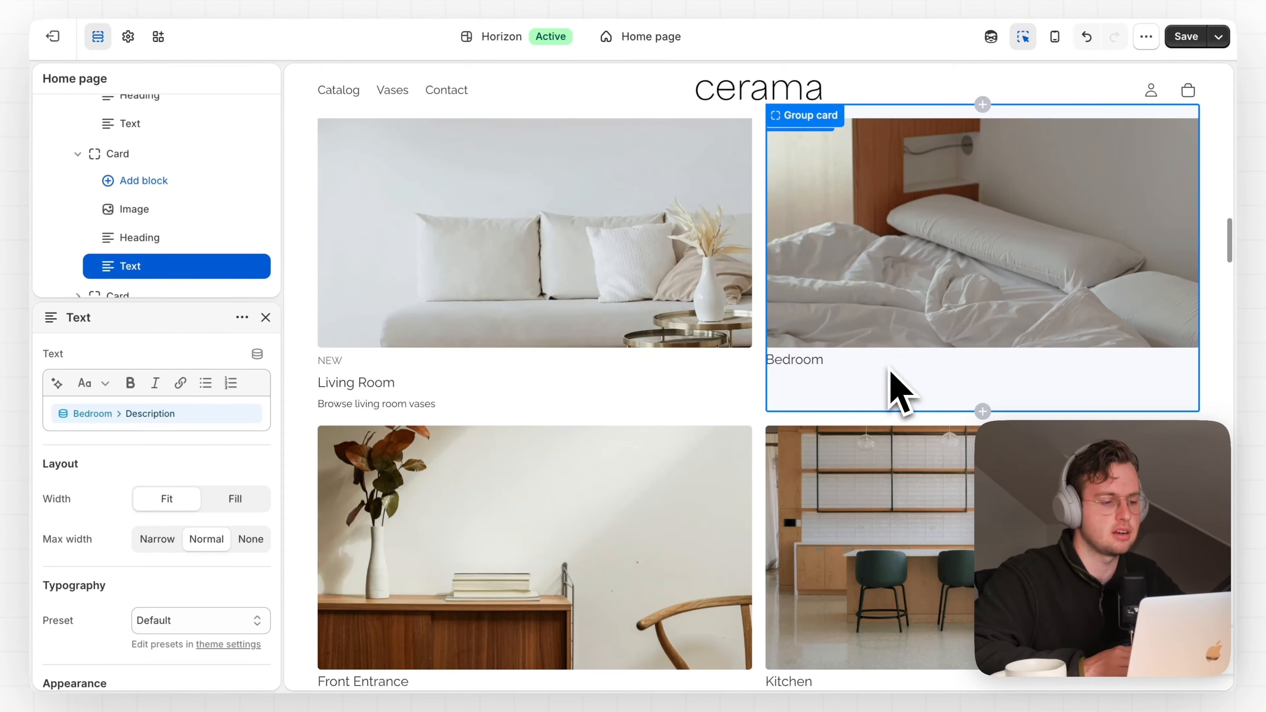
{"action": "scroll", "coordinate": [715, 522], "scroll_direction": "down", "scroll_amount": 10}
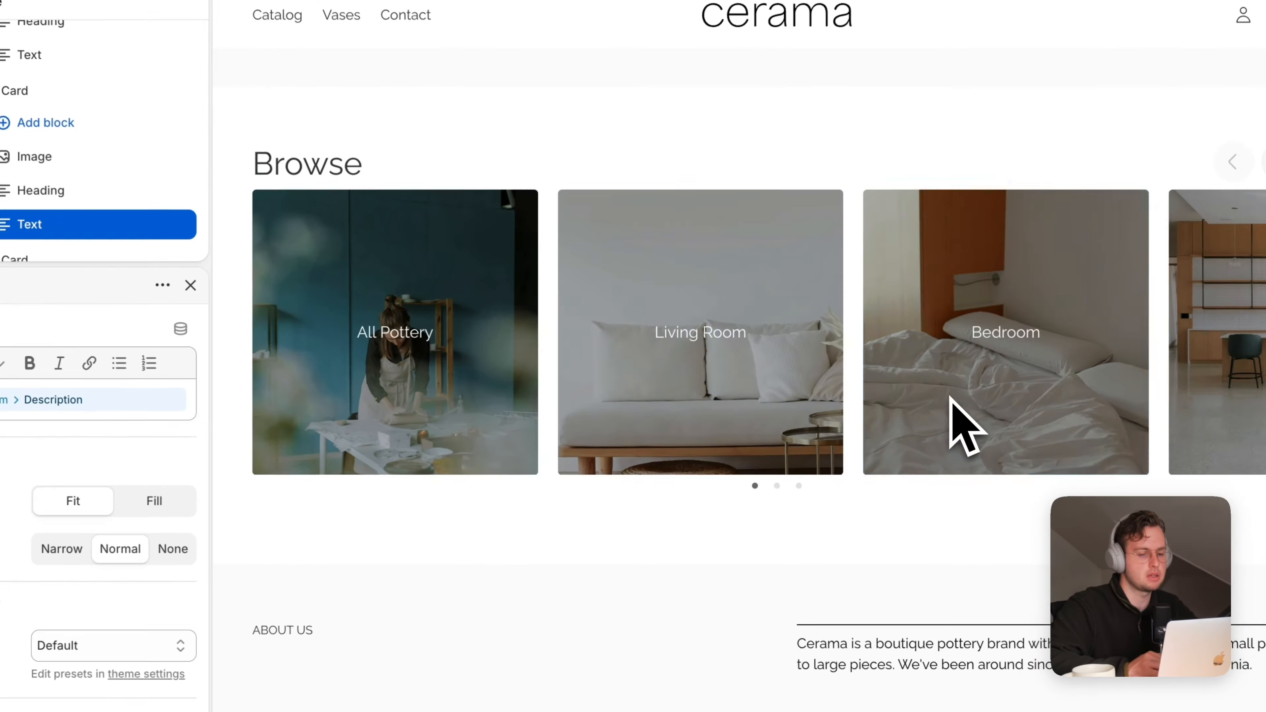
{"action": "left_click", "coordinate": [916, 438]}
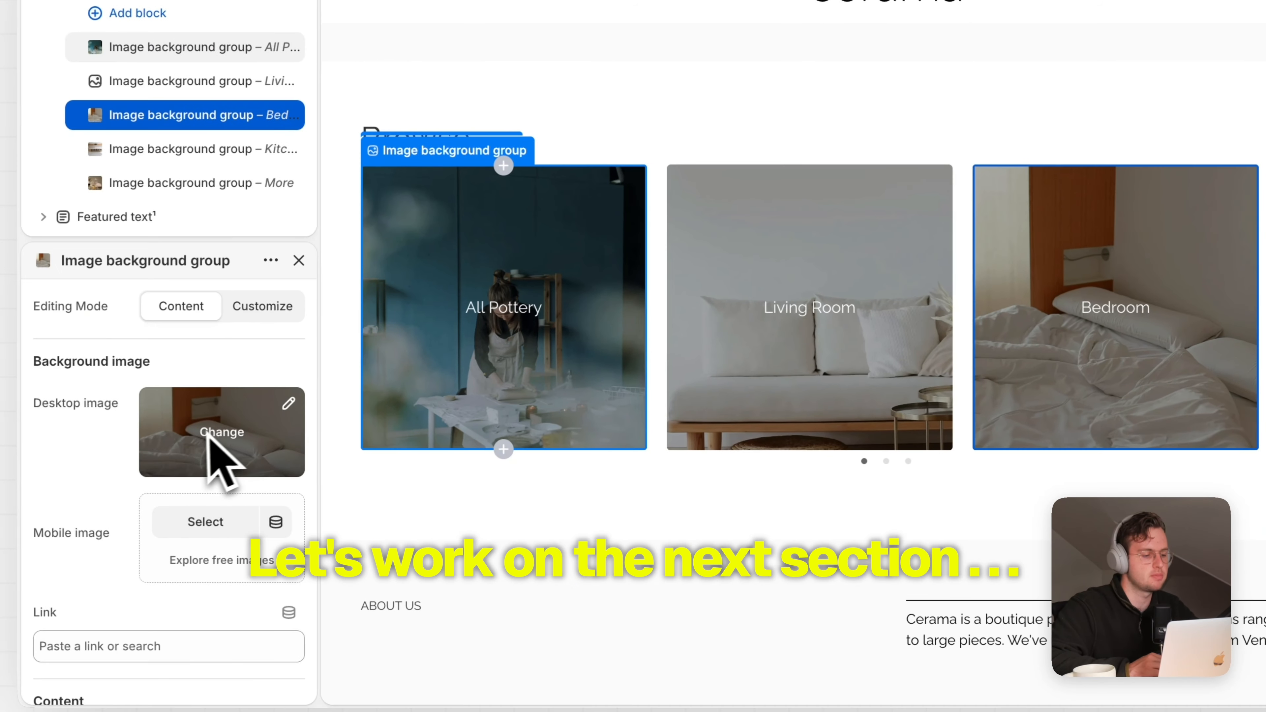
{"action": "left_click", "coordinate": [233, 434]}
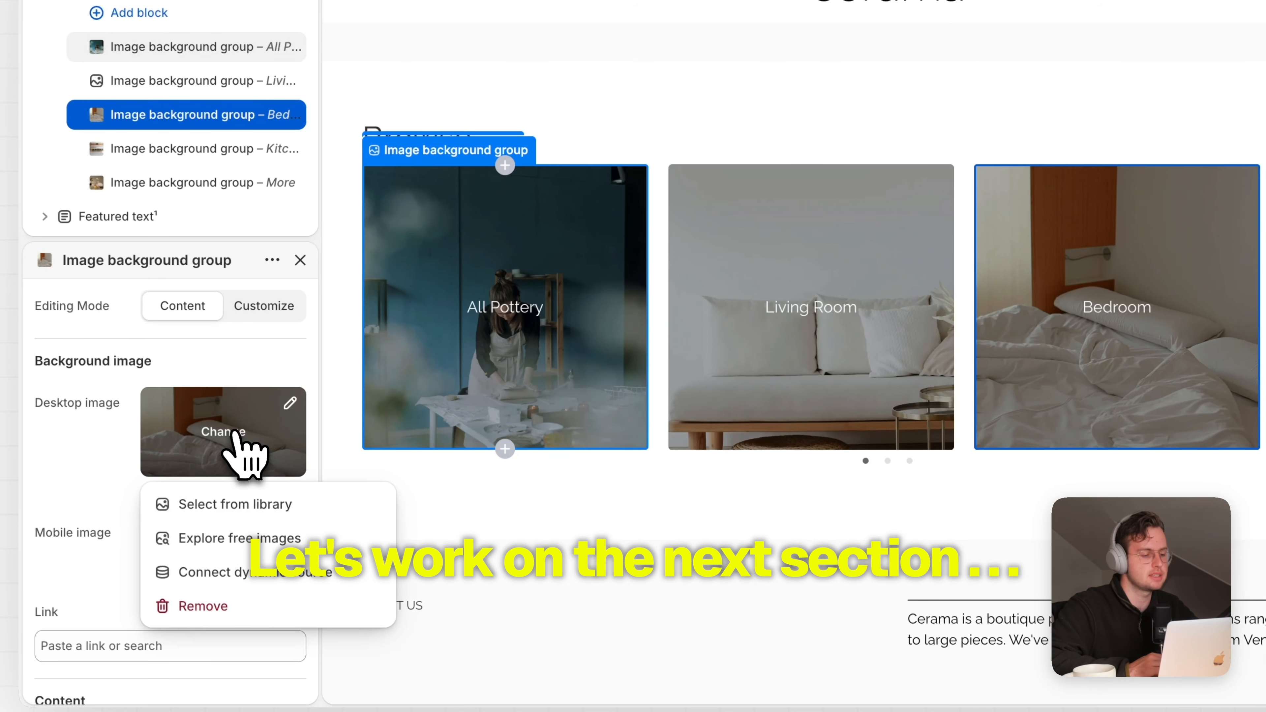
{"action": "left_click", "coordinate": [241, 572]}
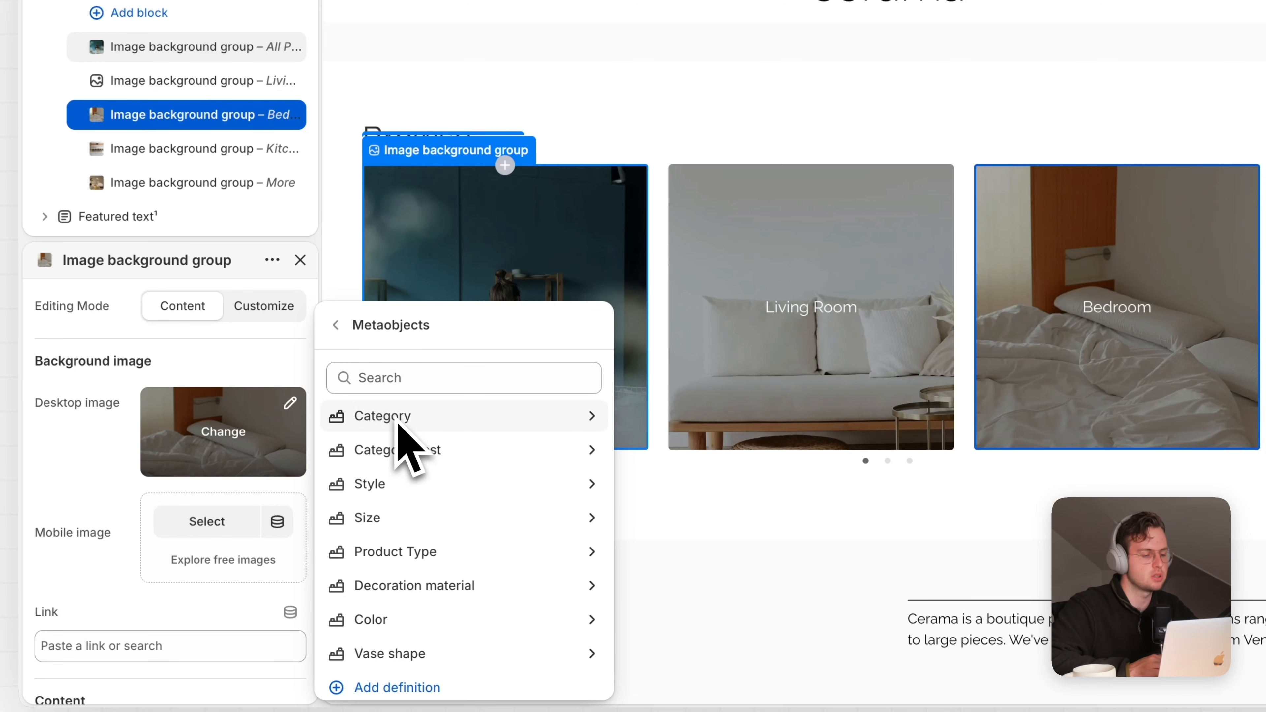
{"action": "left_click", "coordinate": [415, 423]}
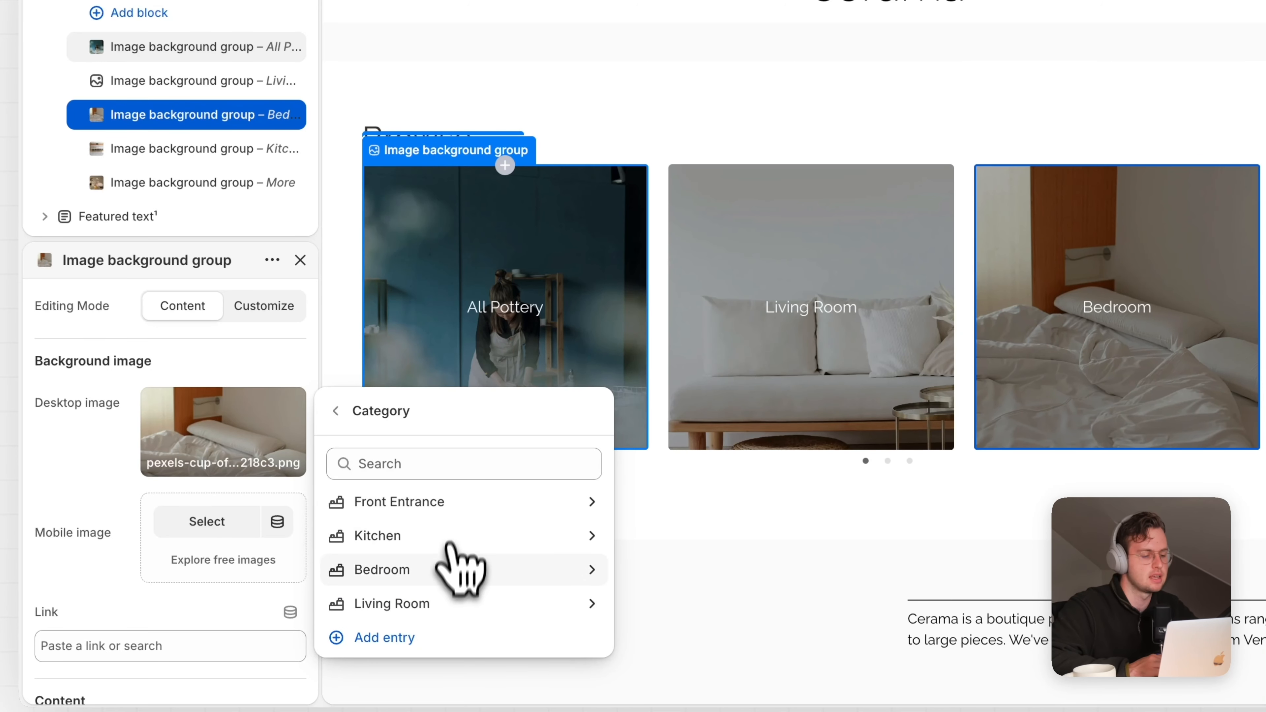
{"action": "left_click", "coordinate": [446, 571]}
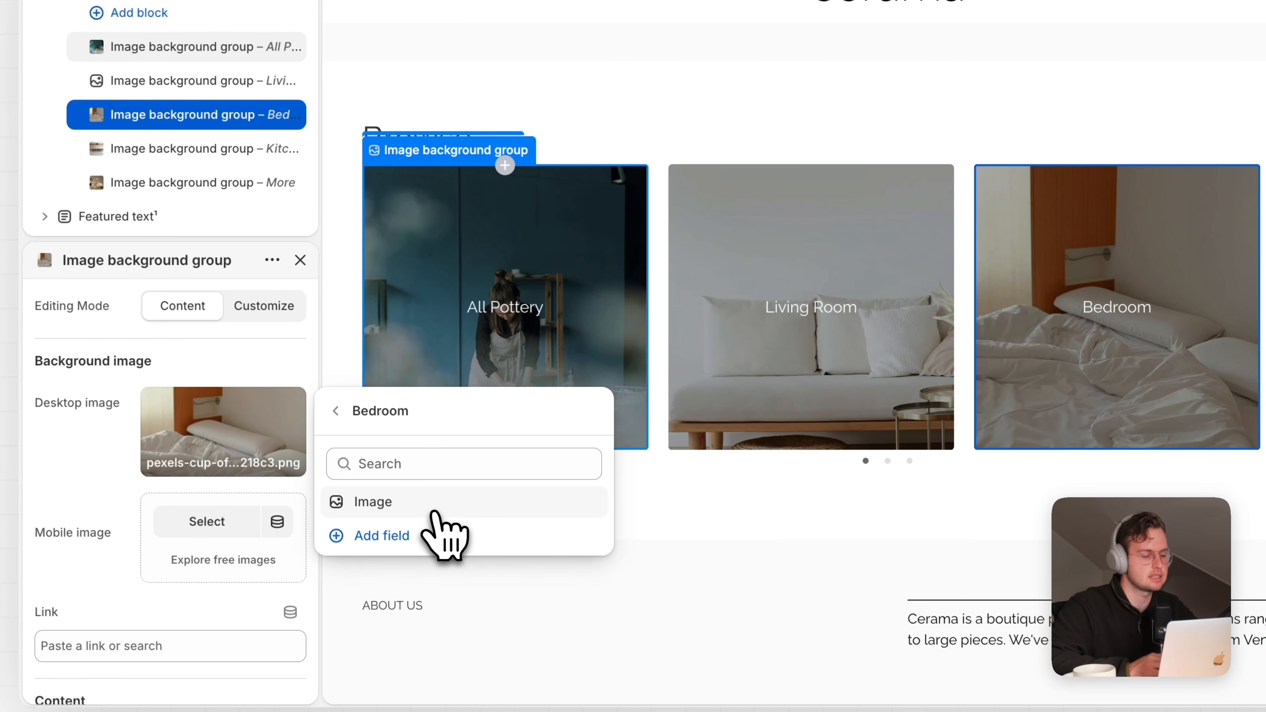
{"action": "left_click", "coordinate": [433, 504]}
Bind the card link and heading to Bedroom's Button Link and Heading, deleting the static text
{"action": "scroll", "coordinate": [299, 474], "scroll_direction": "down", "scroll_amount": 3}
{"action": "left_click", "coordinate": [290, 405]}
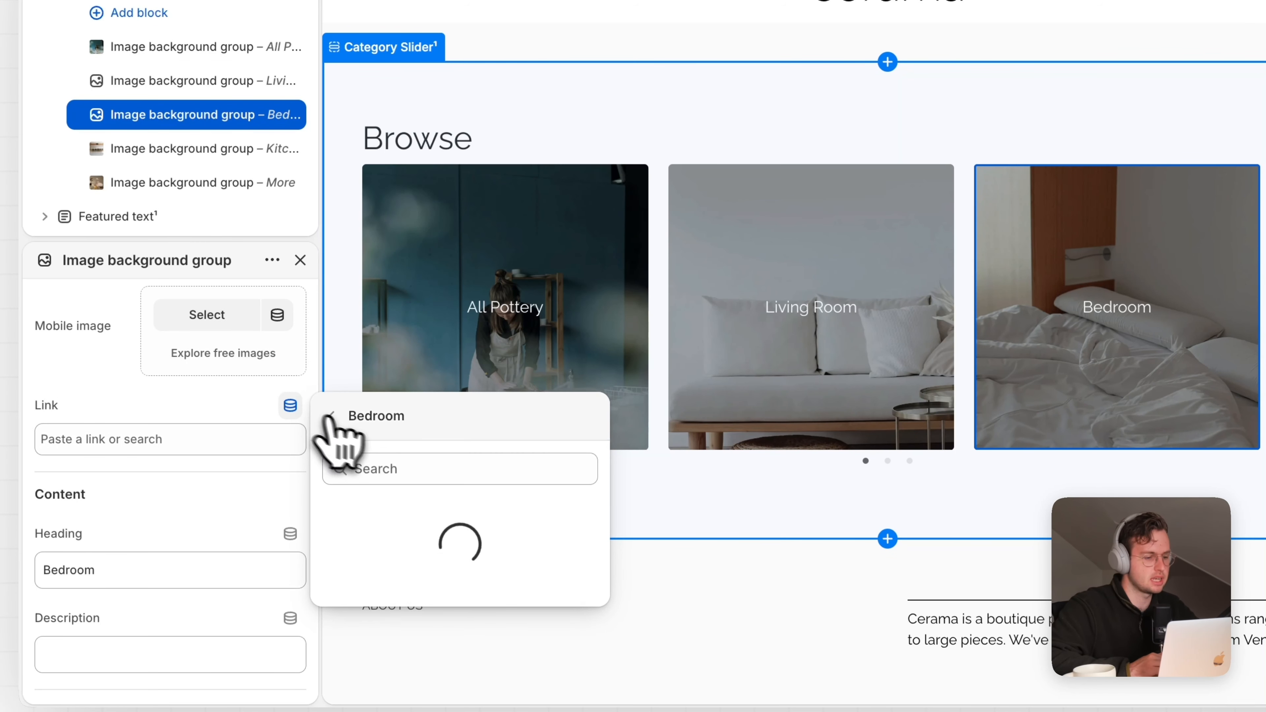
{"action": "left_click", "coordinate": [380, 509]}
{"action": "left_click", "coordinate": [290, 506]}
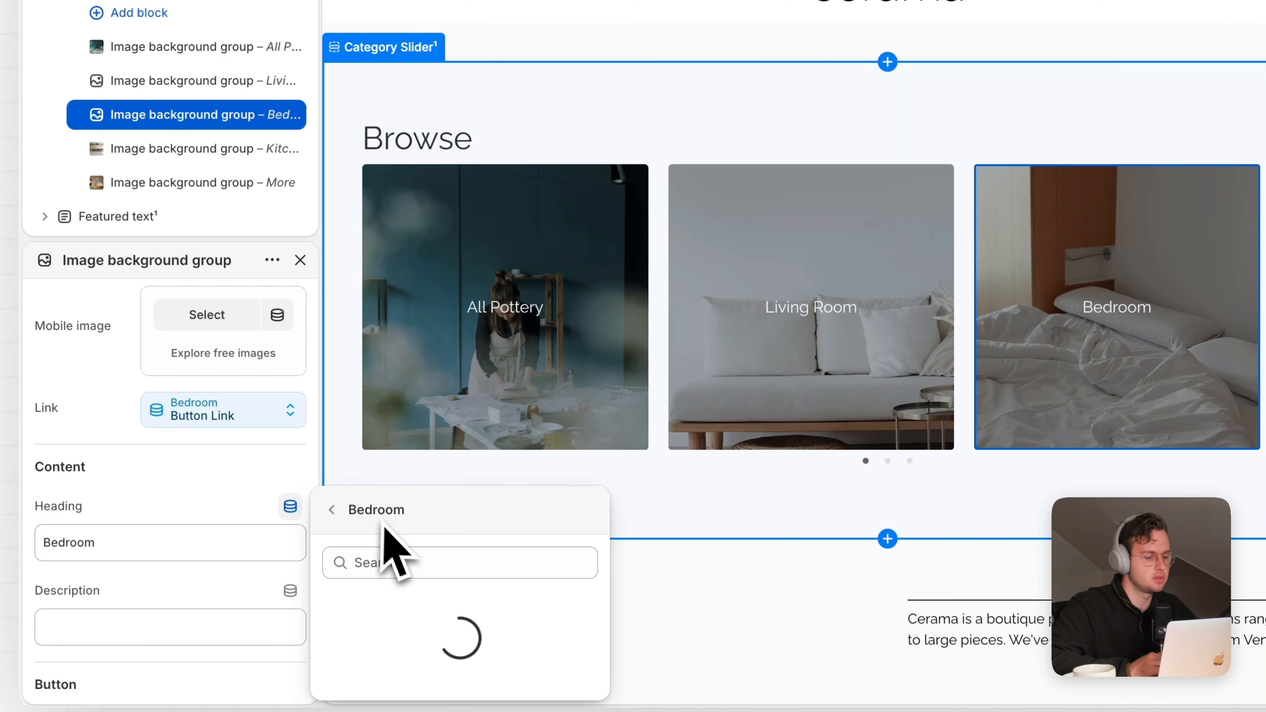
{"action": "left_click", "coordinate": [404, 601]}
{"action": "double_click", "coordinate": [85, 546]}
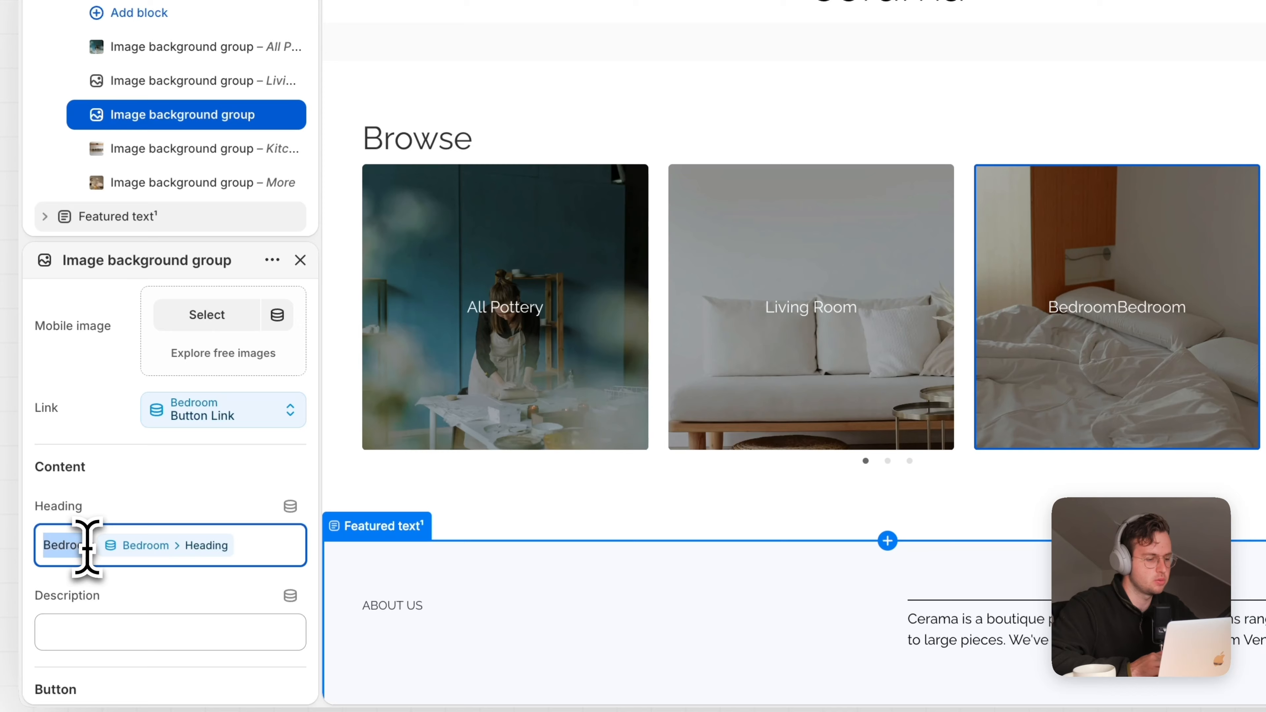
{"action": "key", "text": "BackSpace"}
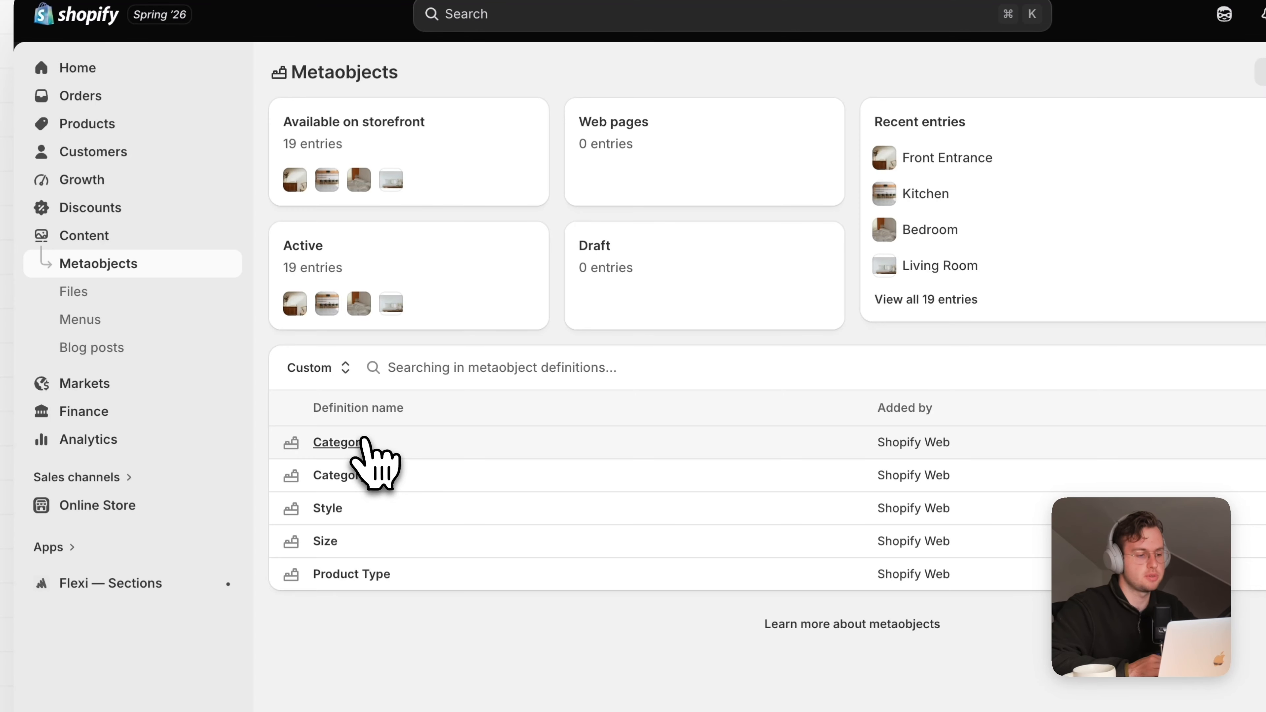
Prefix the Bedroom entry's Heading with 'Ma' to read Master Bedroom, save, and return to the editor
{"action": "left_click", "coordinate": [363, 442]}
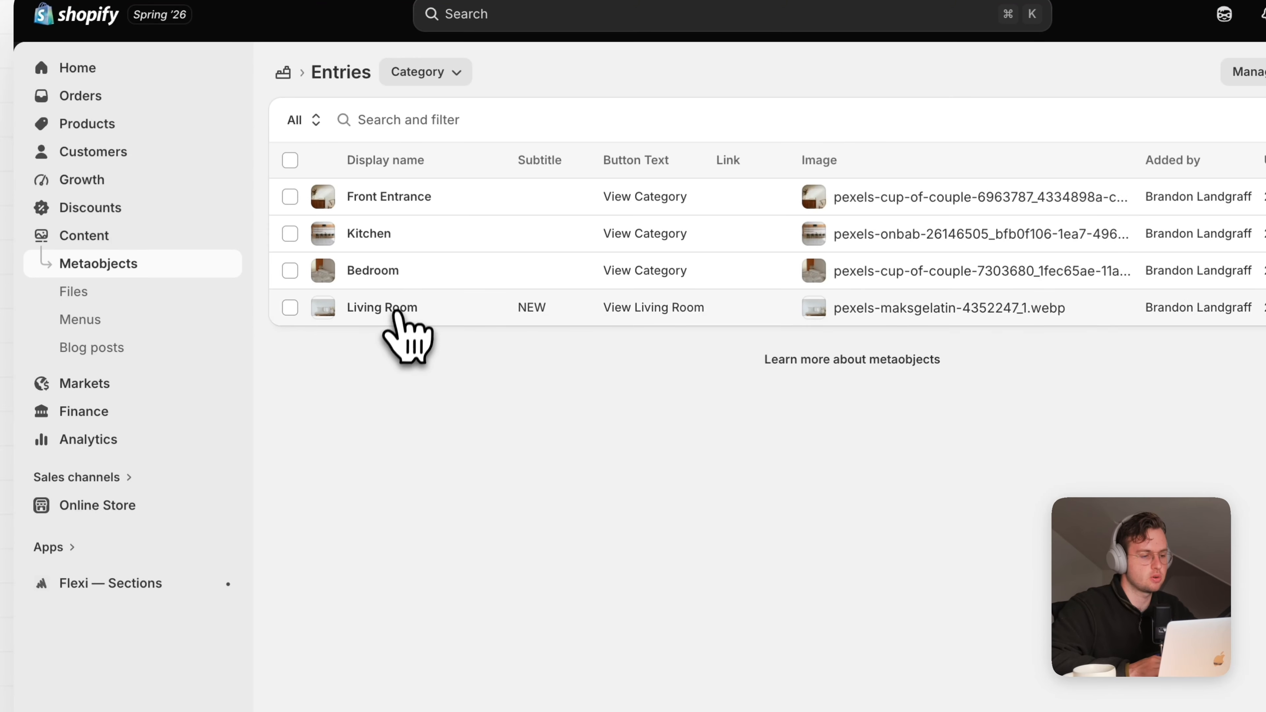
{"action": "left_click", "coordinate": [389, 272]}
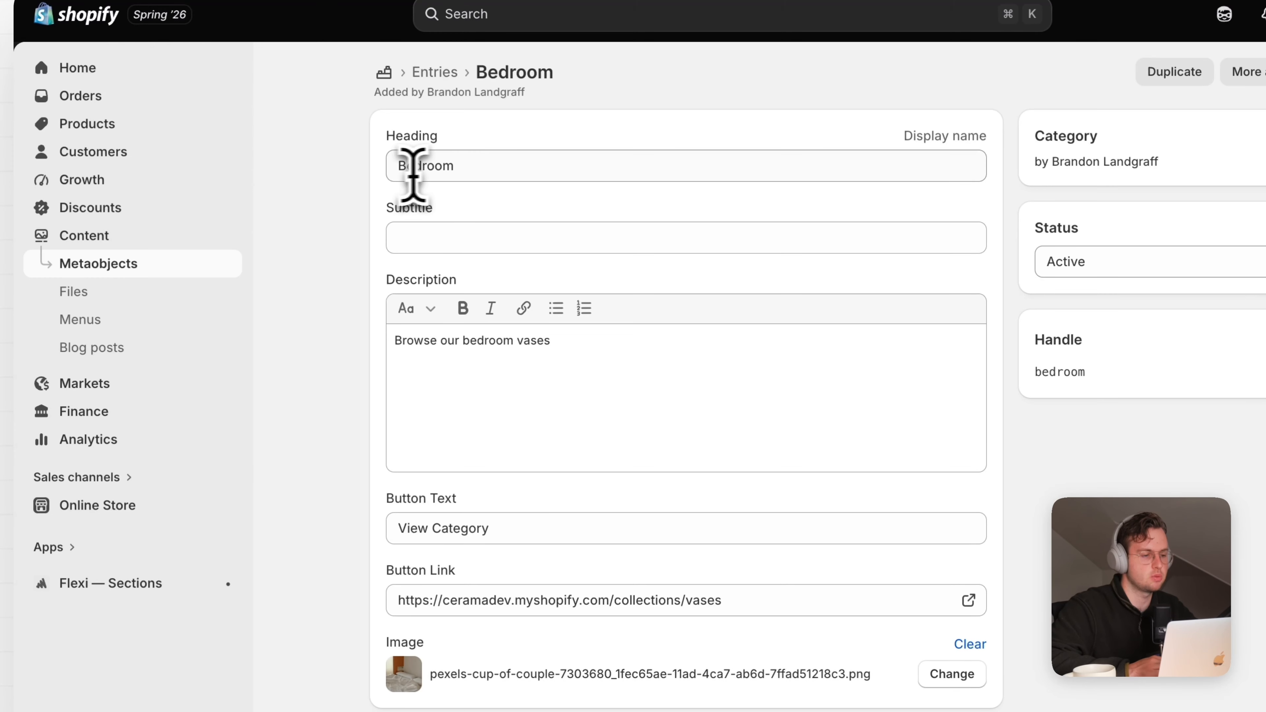
{"action": "left_click", "coordinate": [400, 170]}
{"action": "type", "text": "Master"}
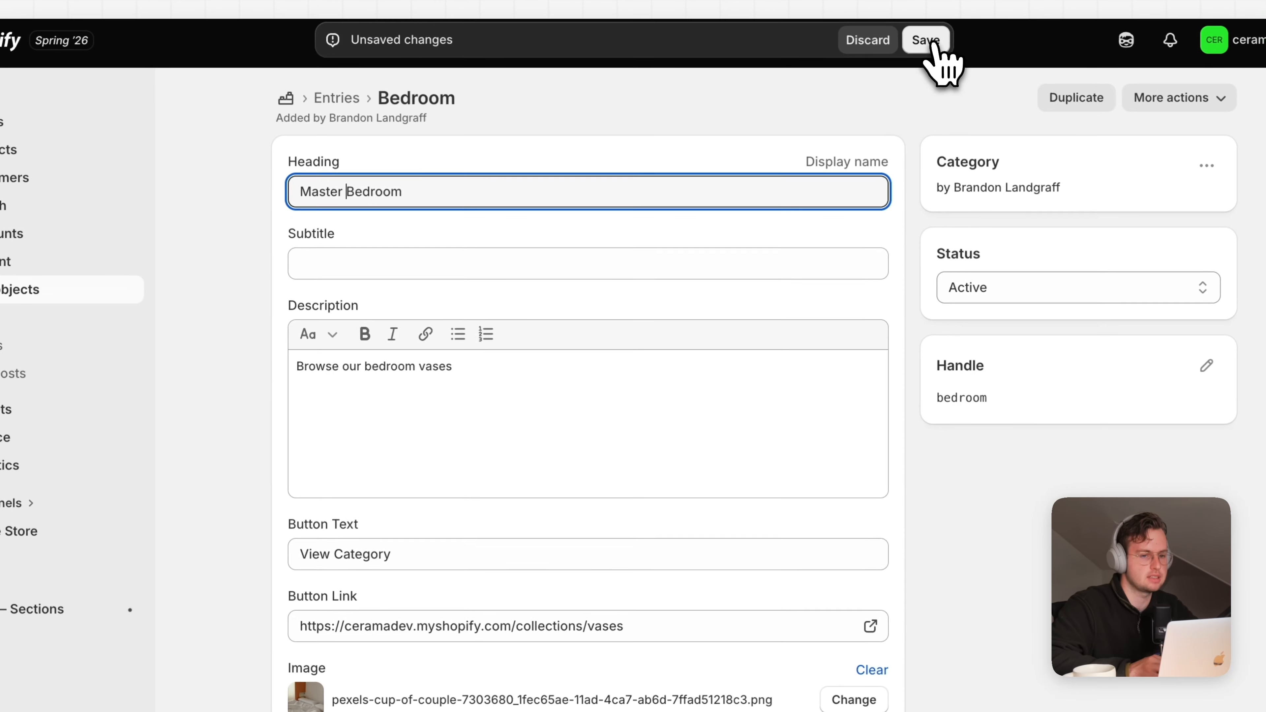
{"action": "left_click", "coordinate": [1024, 14]}
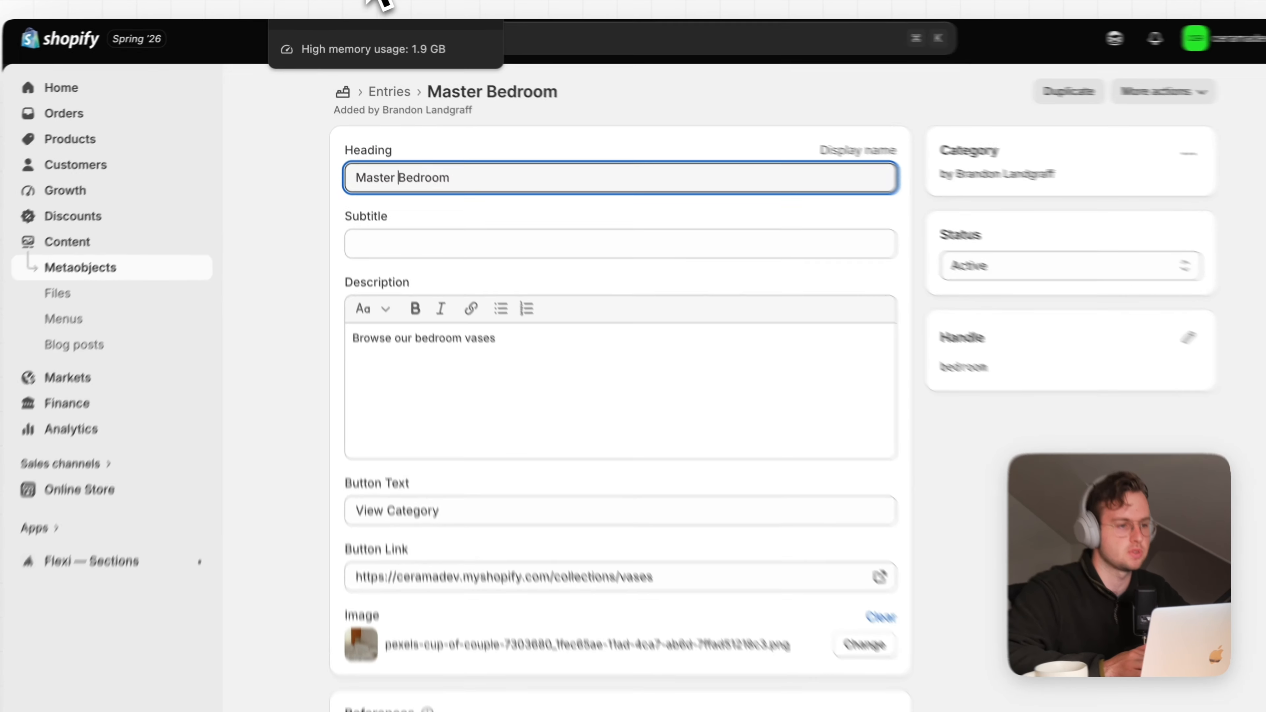
{"action": "left_click", "coordinate": [374, 4]}
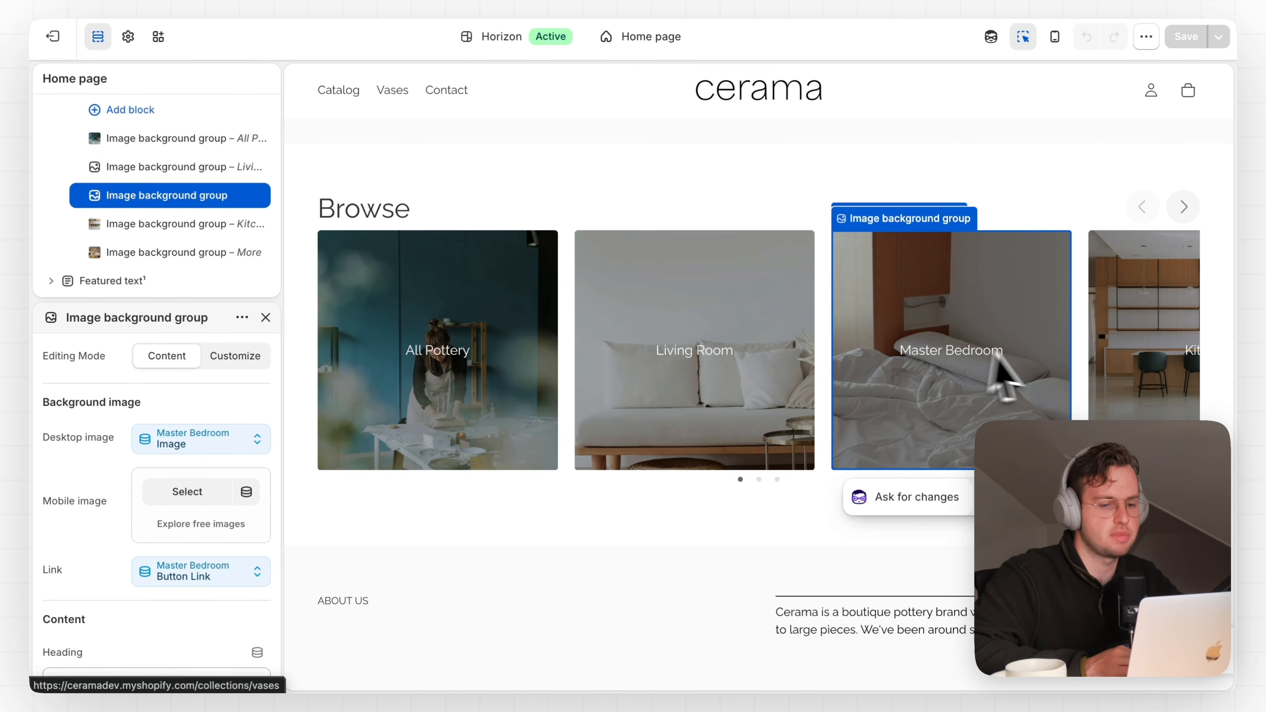
{"action": "scroll", "coordinate": [1044, 374], "scroll_direction": "down", "scroll_amount": 15}
{"action": "scroll", "coordinate": [1044, 380], "scroll_direction": "up", "scroll_amount": 10}
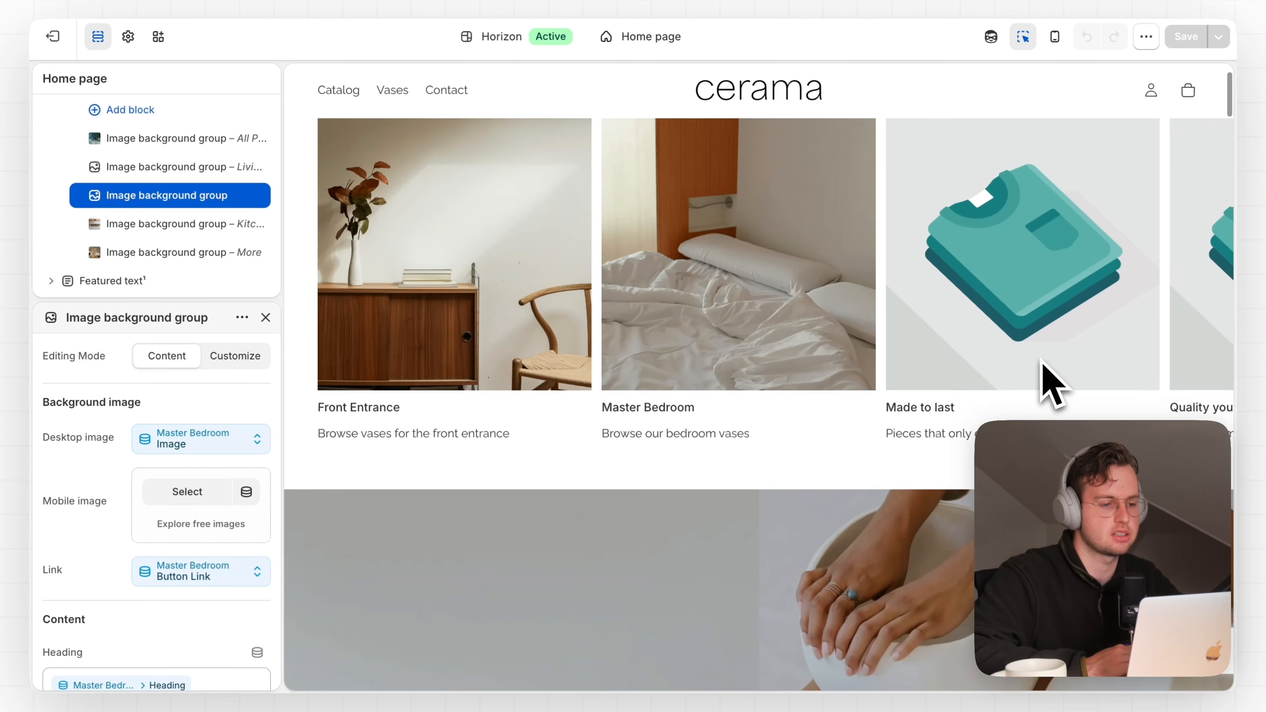